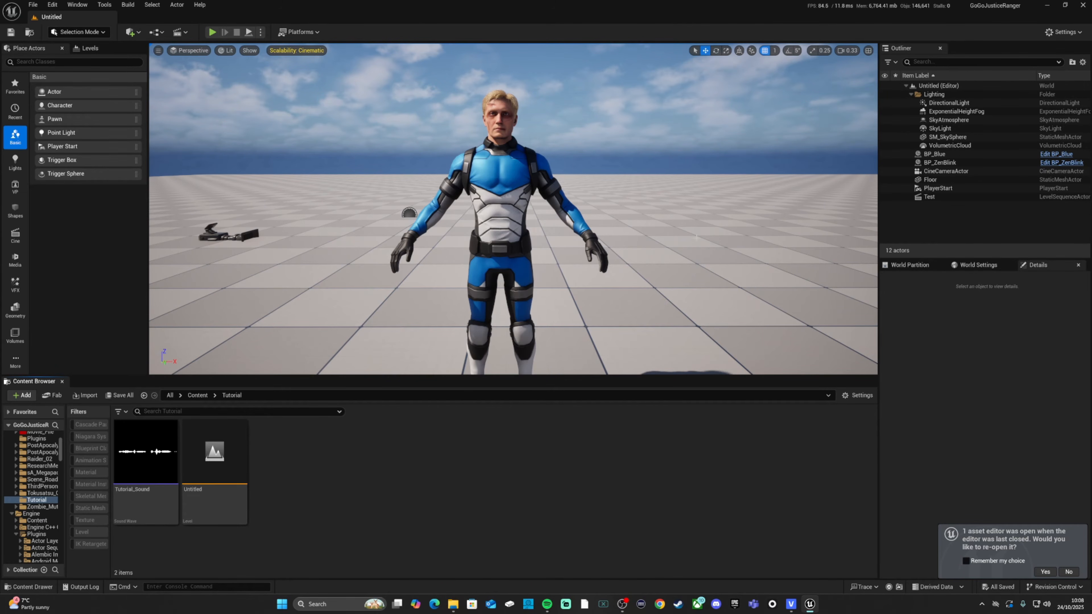
mouse_move(640, 268)
right_mouse_down()
mouse_move(554, 267)
mouse_move(799, 252)
mouse_move(644, 258)
mouse_move(671, 267)
mouse_move(671, 284)
mouse_move(669, 259)
mouse_move(633, 257)
right_mouse_up()
key("s")
key("q")
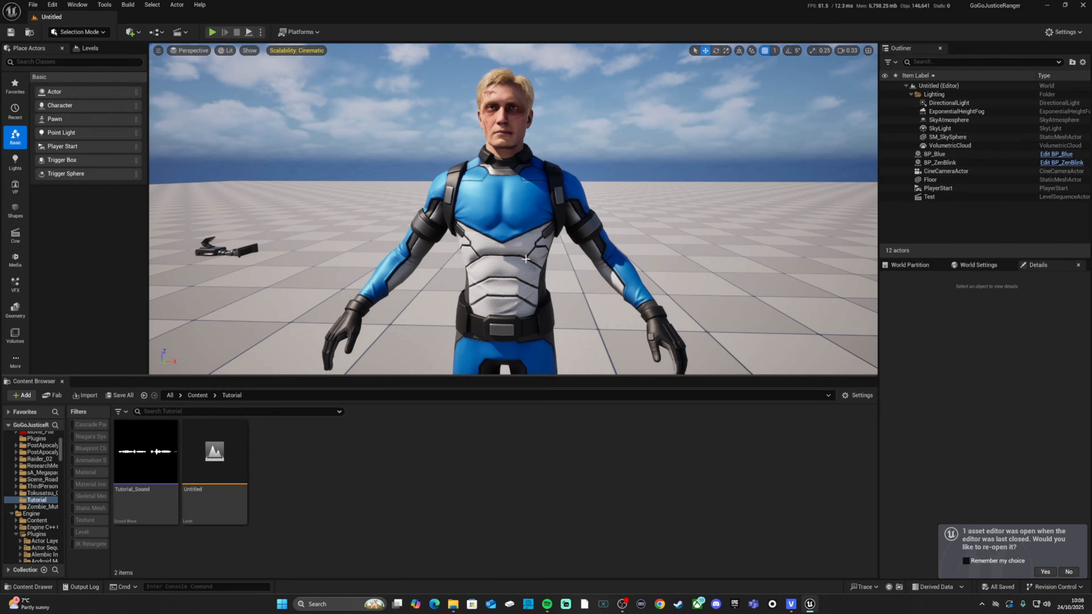
key("e")
key("w")
mouse_move(538, 154)
right_mouse_down()
mouse_move(528, 151)
mouse_move(528, 164)
mouse_move(526, 151)
right_mouse_up()
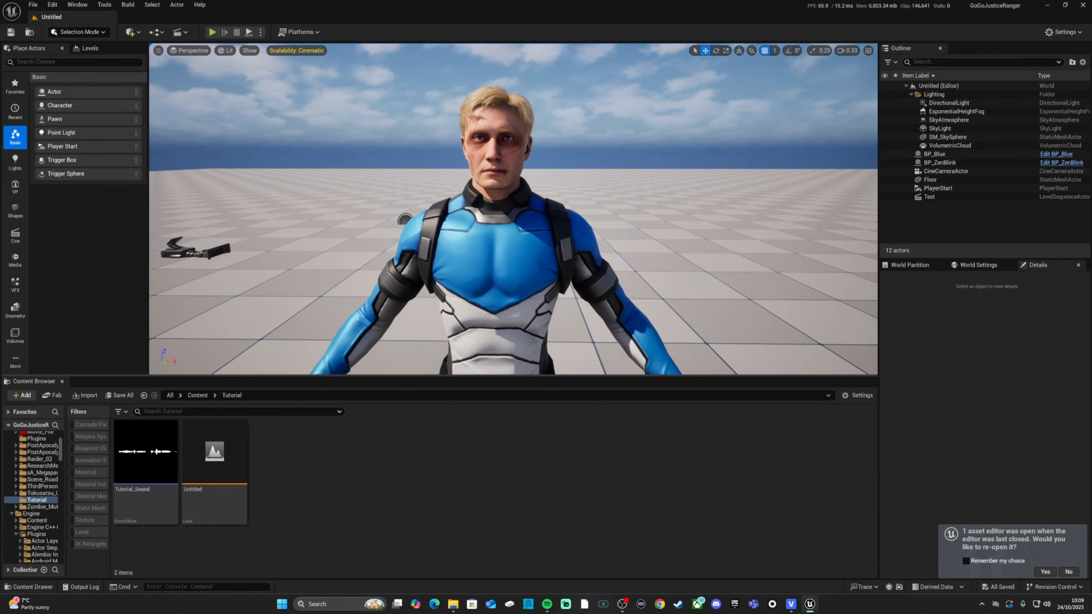
Create a MetaHuman Performance asset named Whateveryouwant in the Tutorial folder and open it.
right_click(316, 455)
mouse_move(356, 377)
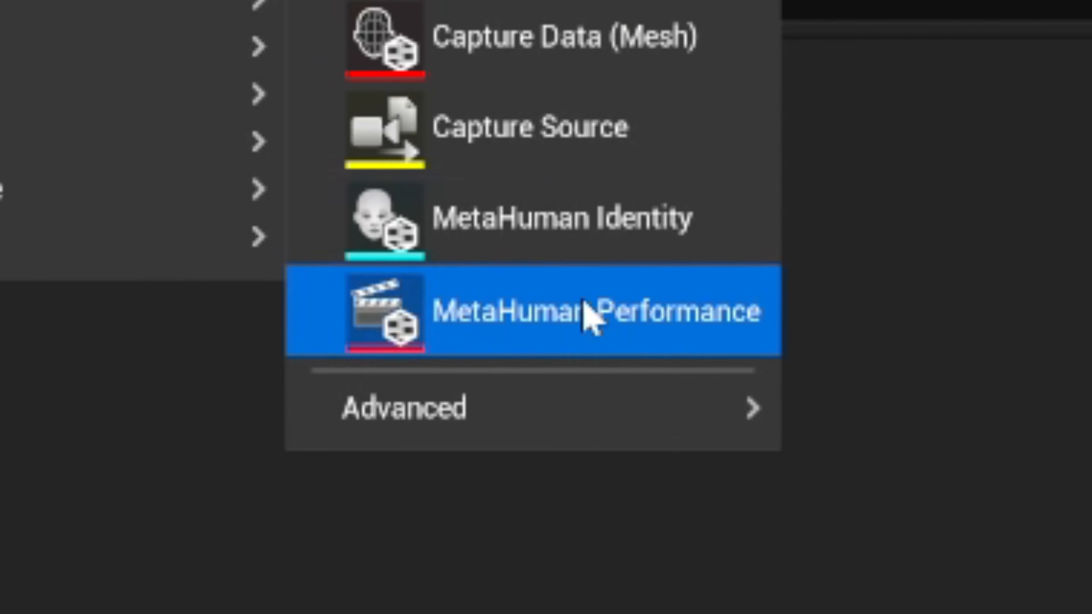
left_click(654, 350)
type("W")
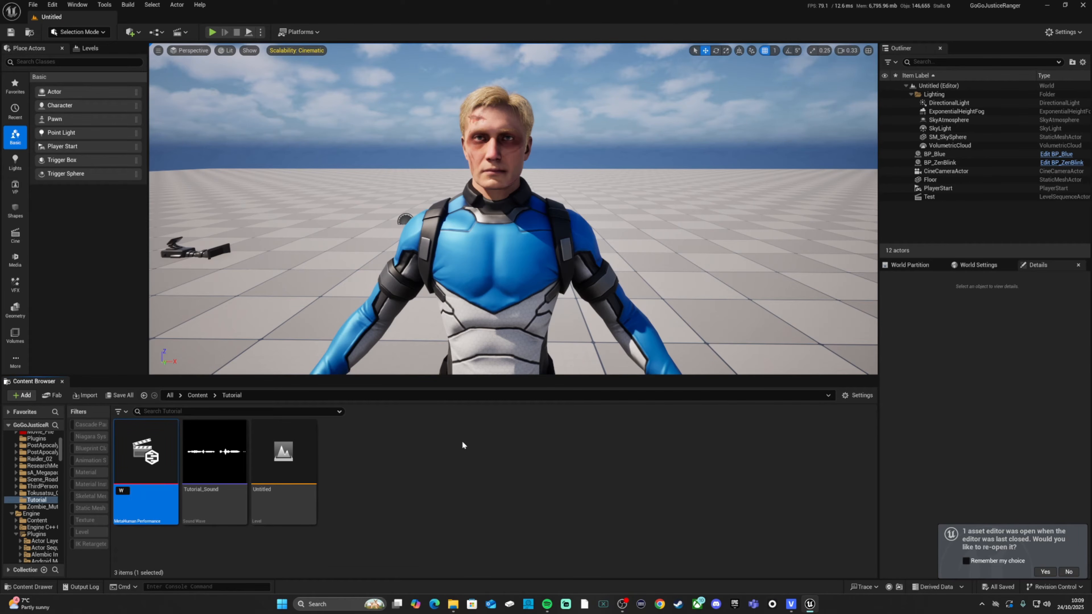
type("hateveryouwant")
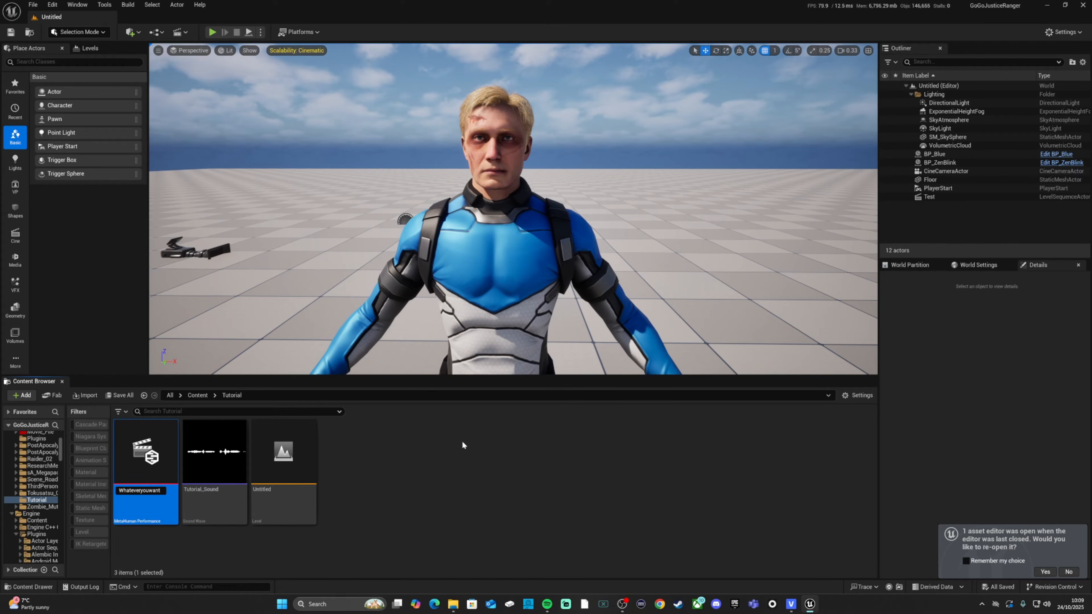
key("Return")
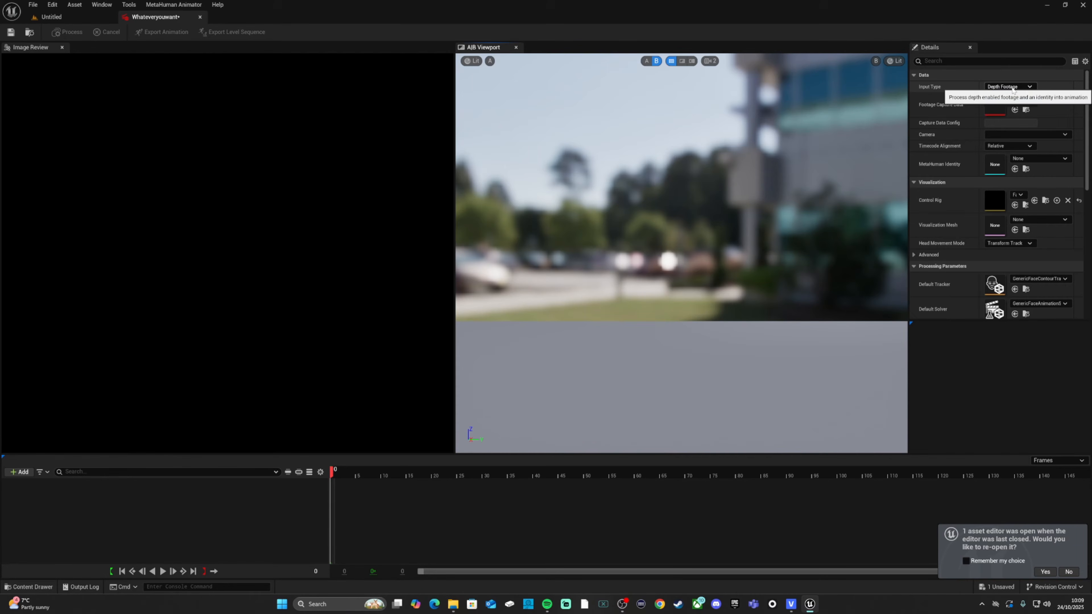
Set the performance's input type to Audio and open the choice of audio assets.
left_click(715, 241)
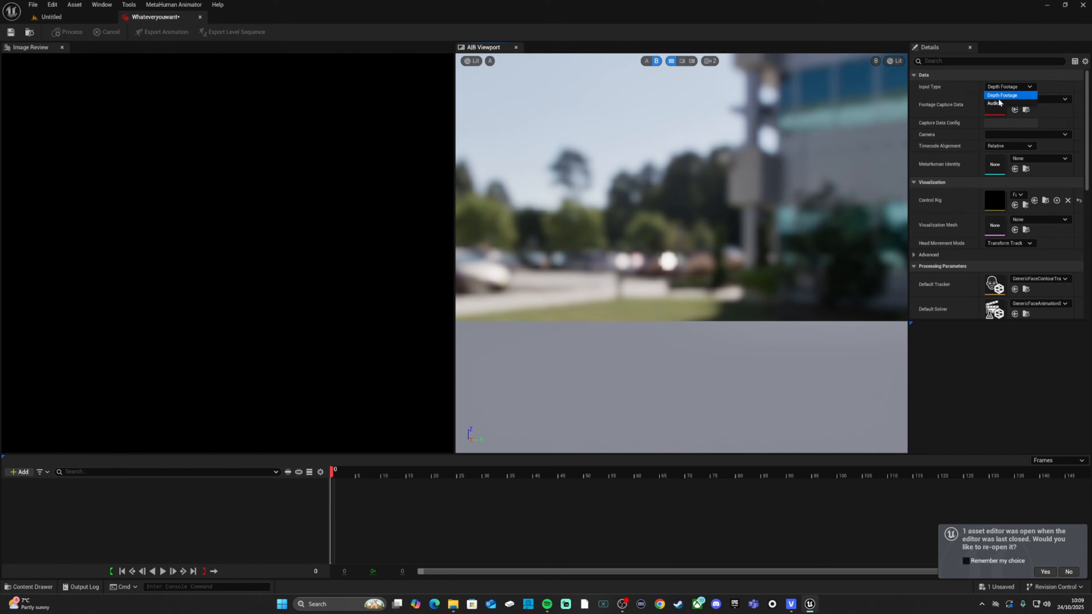
left_click(998, 106)
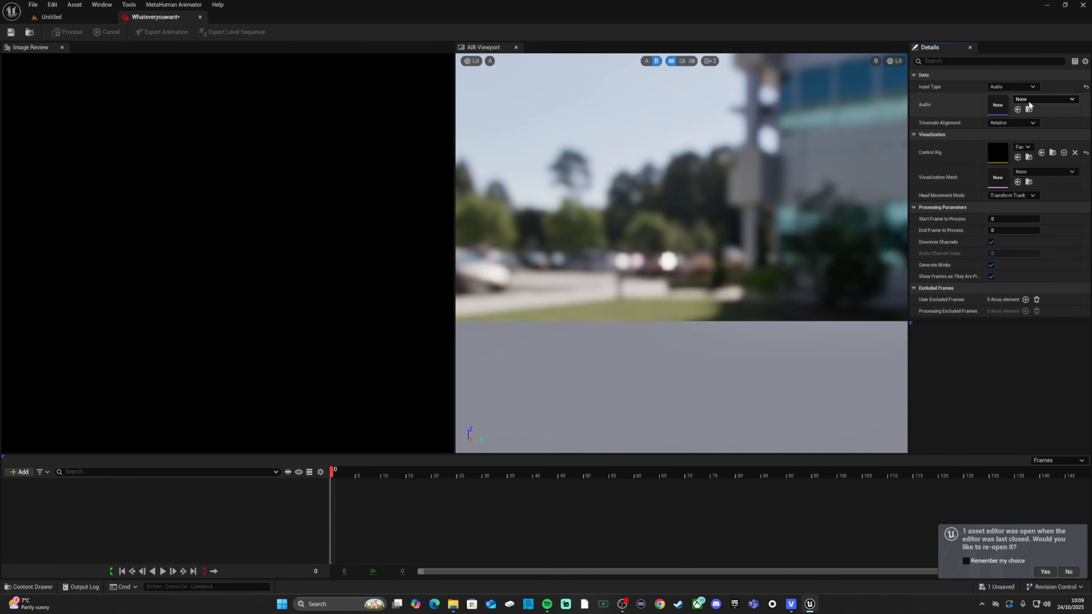
left_click(1034, 102)
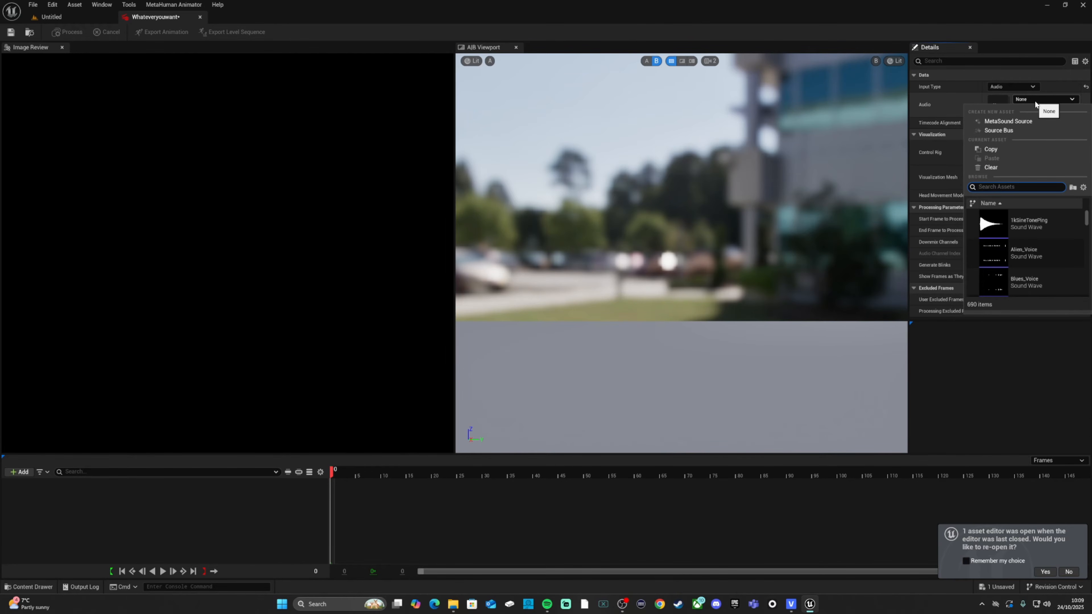
type("subscribe")
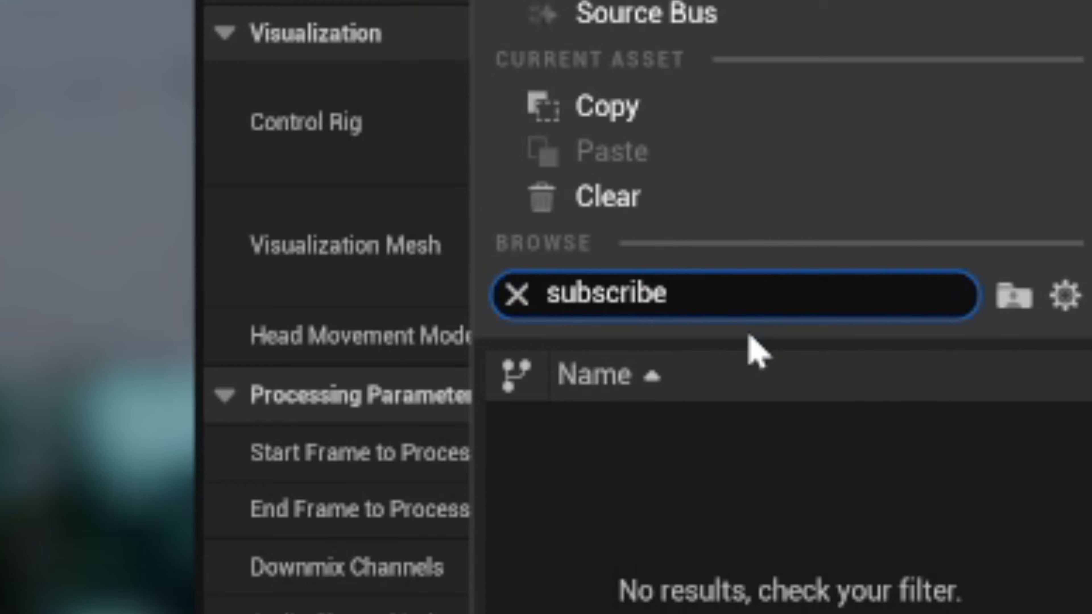
key("BackSpace")
key("BackSpace")
key("BackSpace")
key("BackSpace")
key("BackSpace")
key("BackSpace")
key("BackSpace")
key("BackSpace")
key("BackSpace")
Assign Tutorial_Sound as the performance's audio and decline re-opening the previously open asset editor.
type("t")
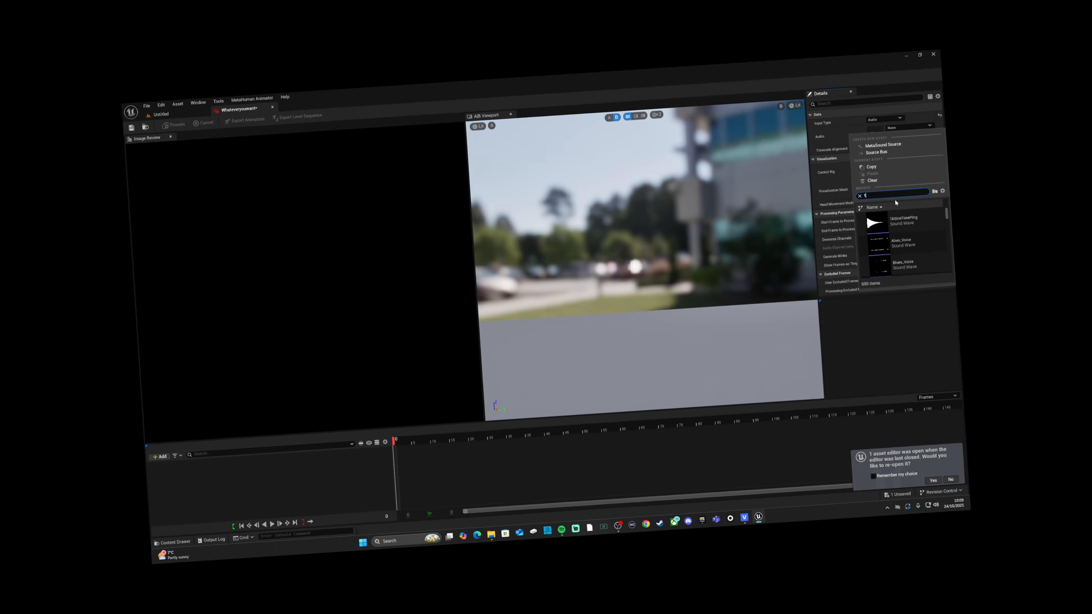
type("utor")
left_click(913, 243)
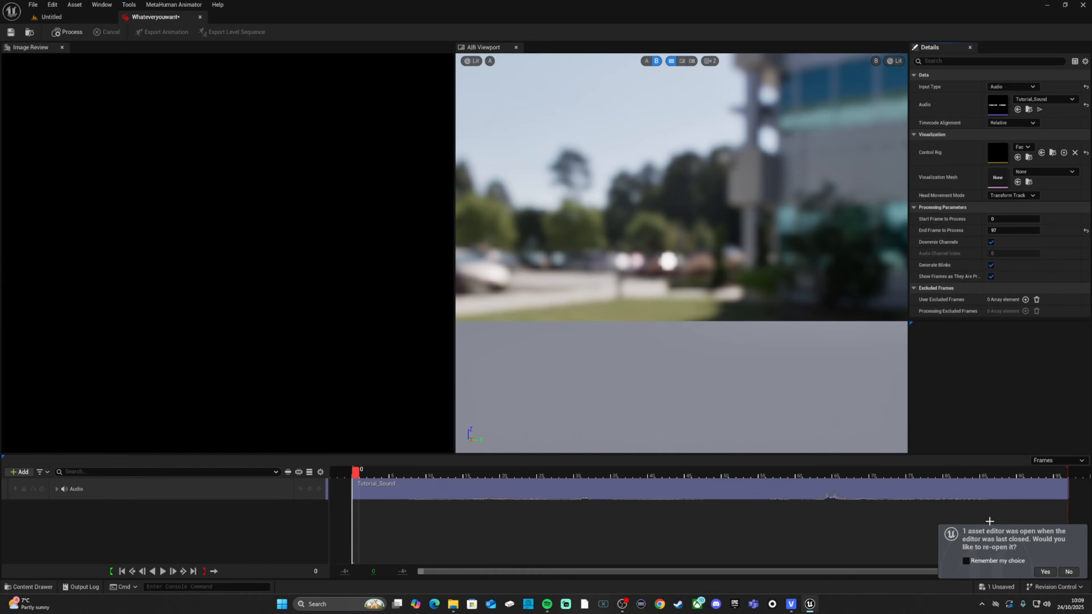
left_click(1068, 571)
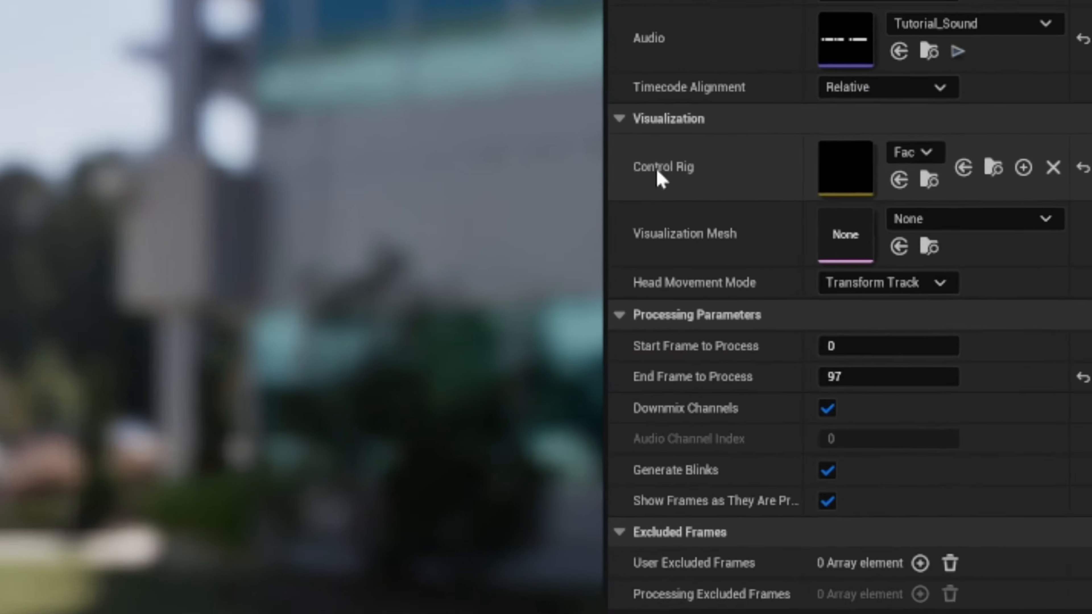
Set the control rig to the Face_ControlBoard_CtrlRig stored under MetaHumans/Common/Face.
left_click(930, 154)
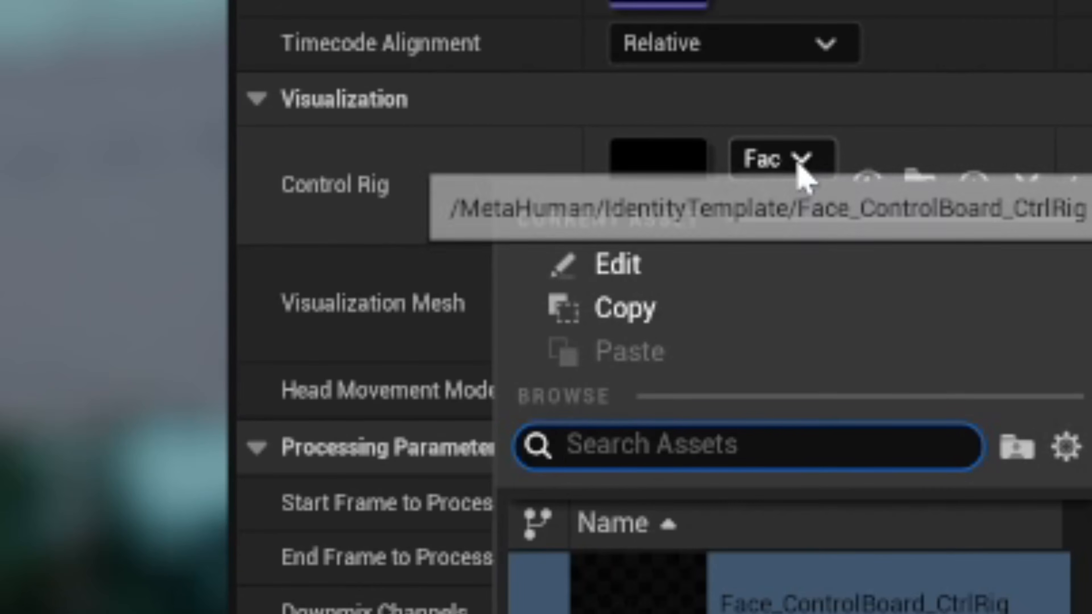
type("face")
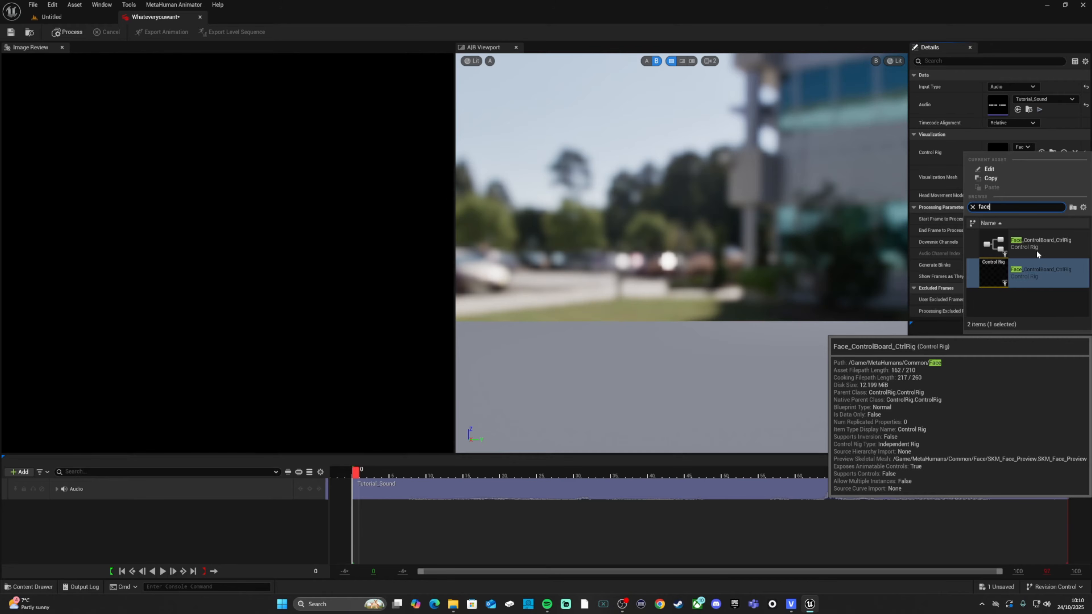
left_click(1037, 253)
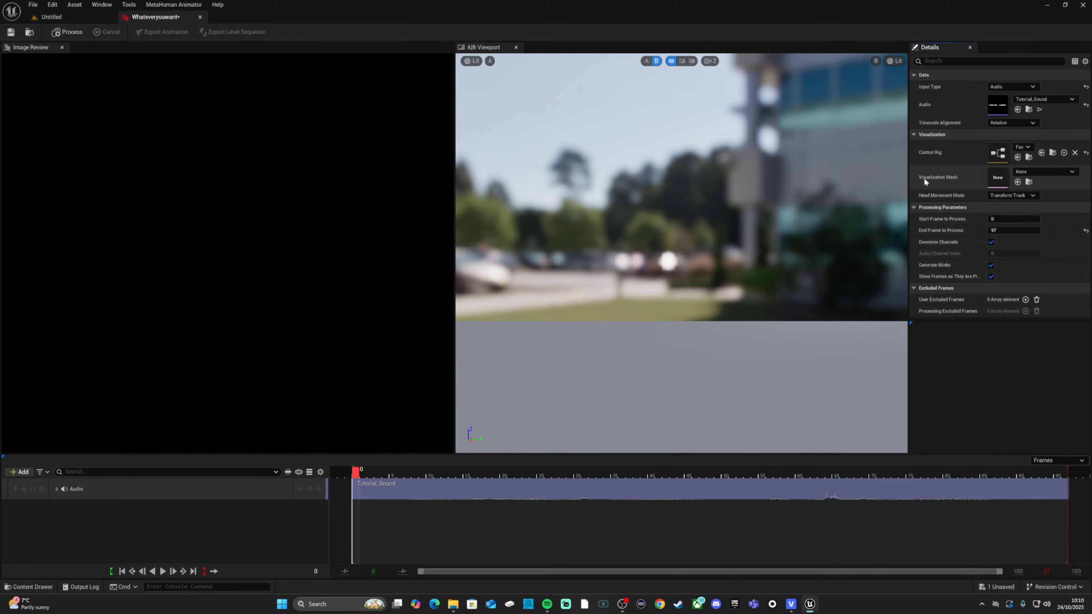
Set the visualization mesh to Blue_FaceMesh and accept switching to the audio clock source.
left_click(1041, 172)
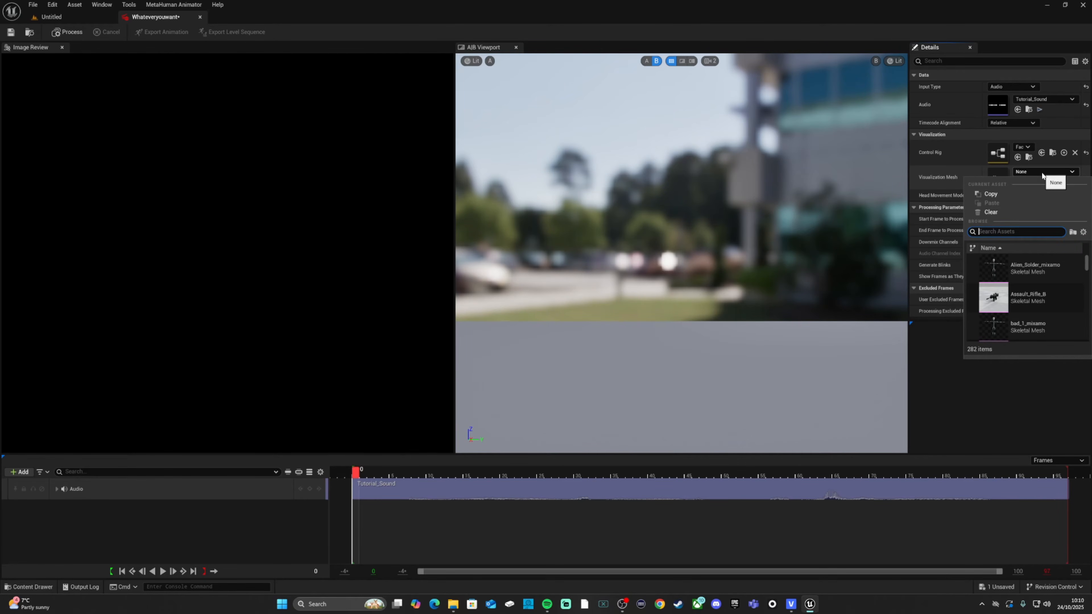
type("blue")
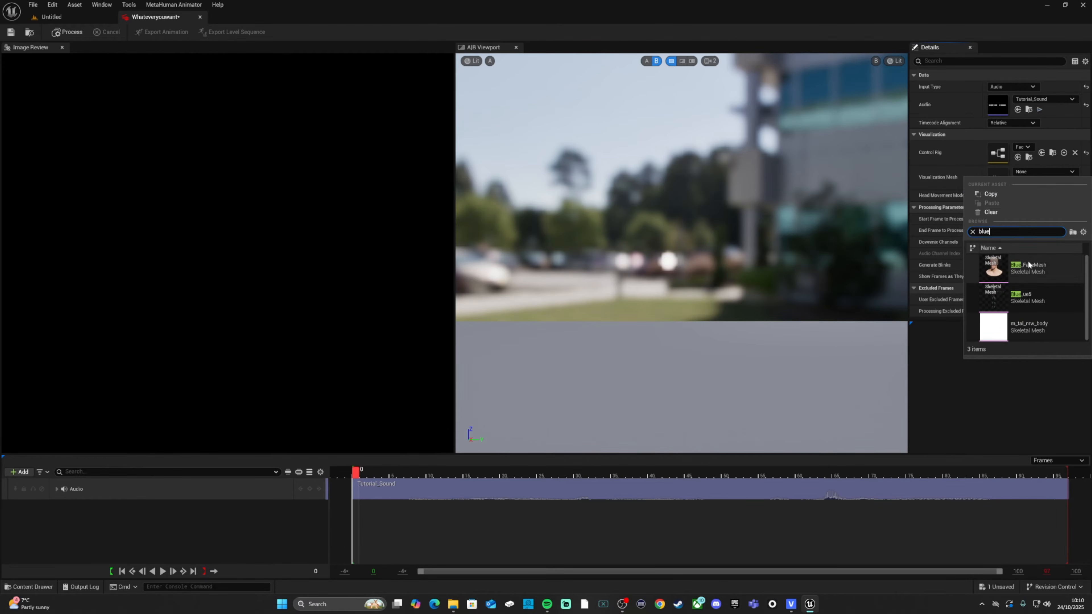
left_click(1028, 264)
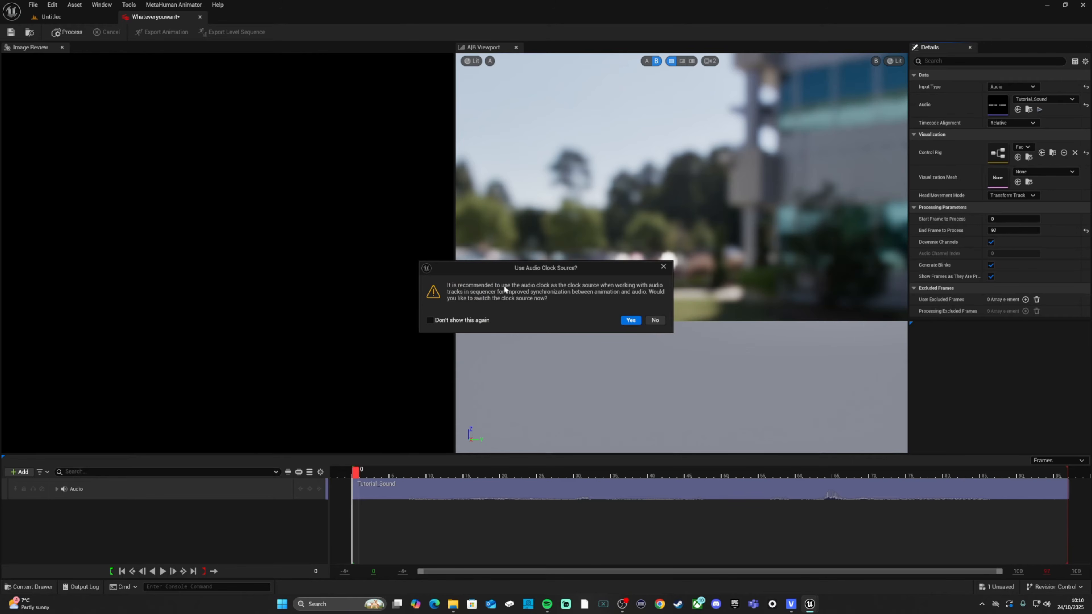
left_click(630, 321)
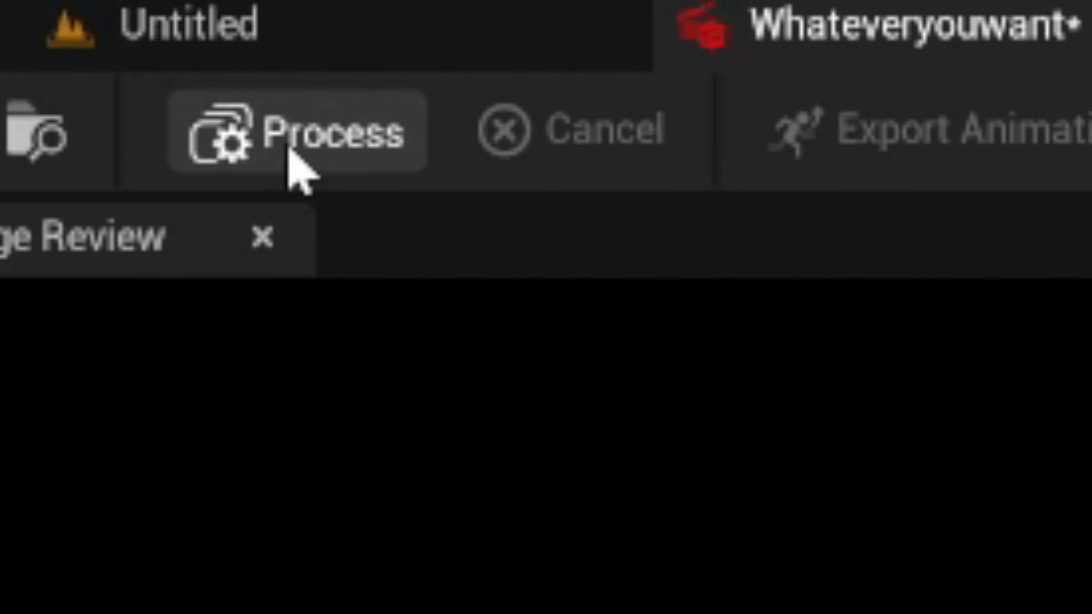
Process the performance and export it as an animation sequence named whereeveryoulike in the Tutorial folder, keeping the default export settings.
left_click(65, 33)
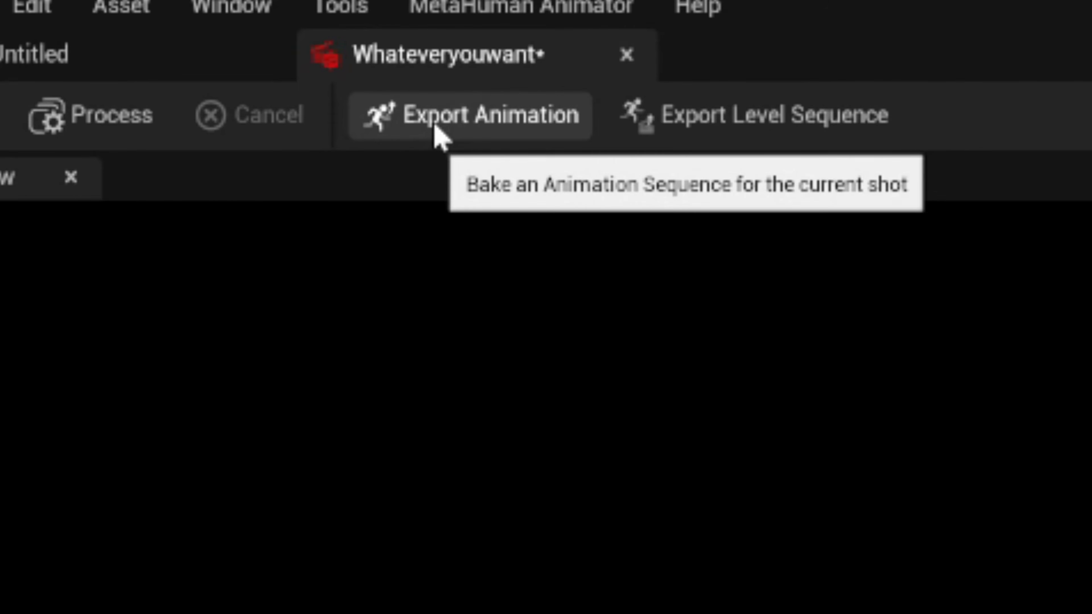
left_click(435, 128)
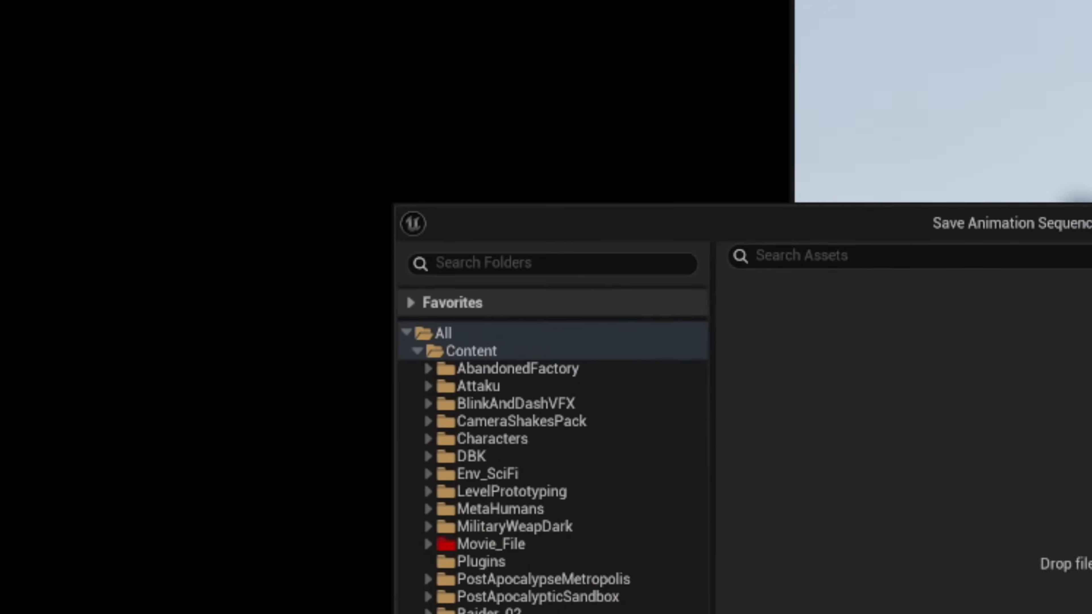
type("whereeveryo")
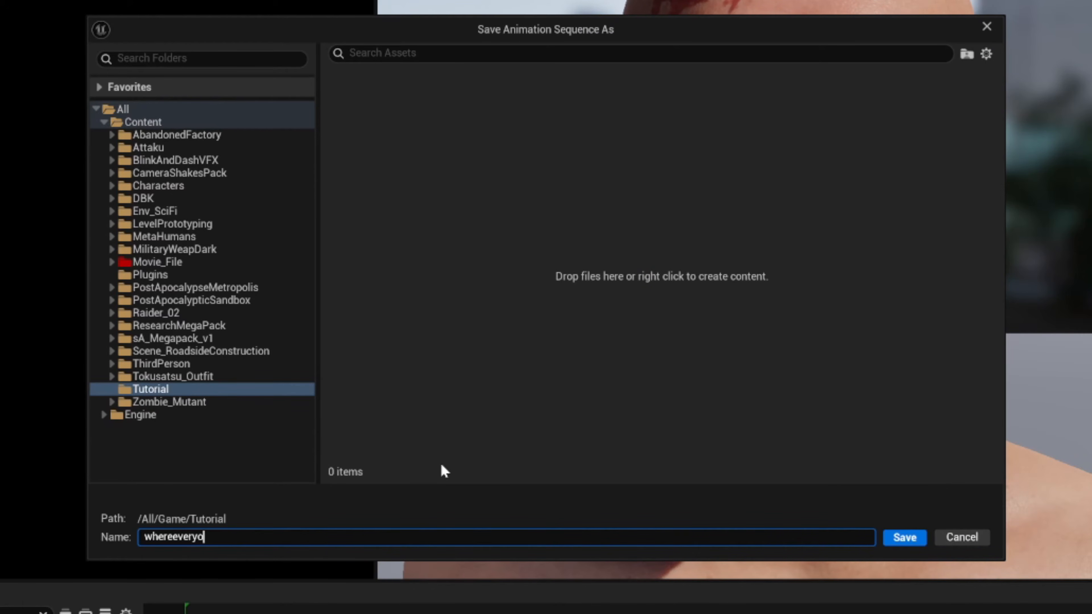
type("ulike")
key("Return")
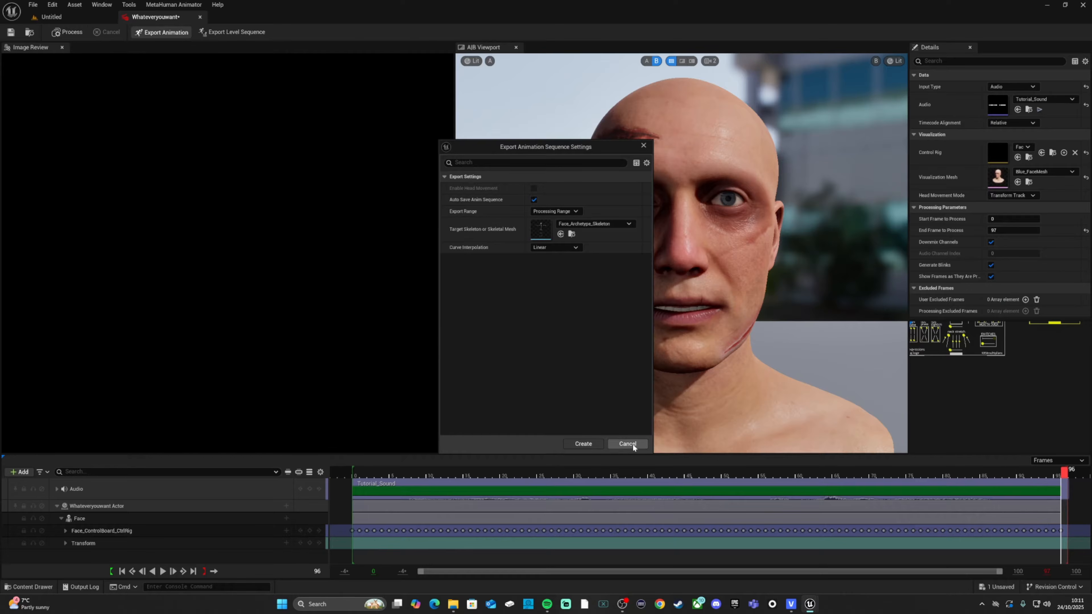
left_click(584, 445)
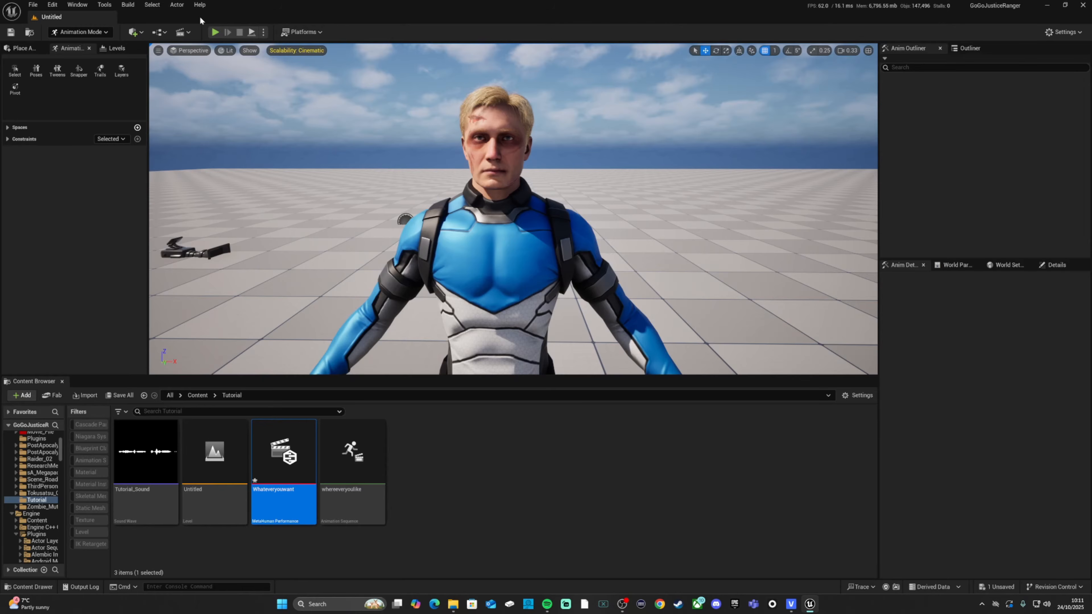
left_click(200, 17)
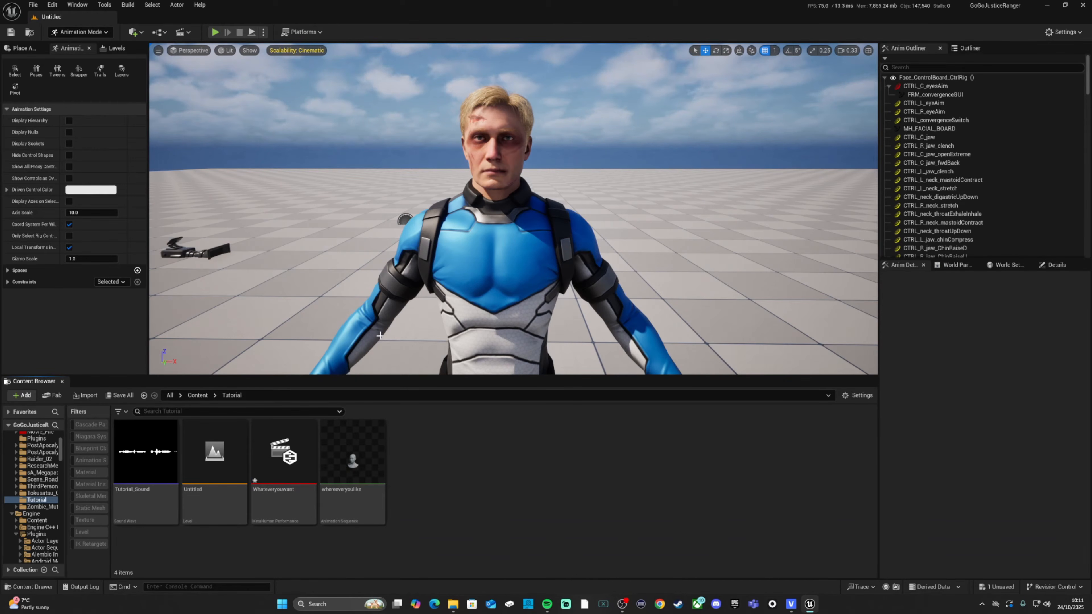
Check the exported whereeveryoulike animation sequence in the Tutorial folder.
double_click(365, 459)
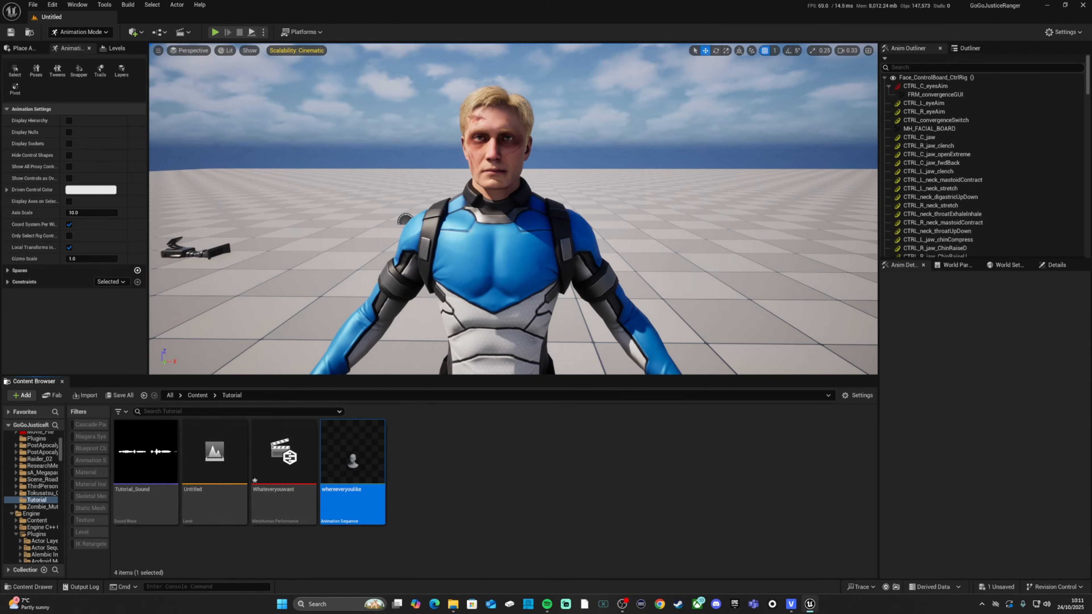
left_click(501, 497)
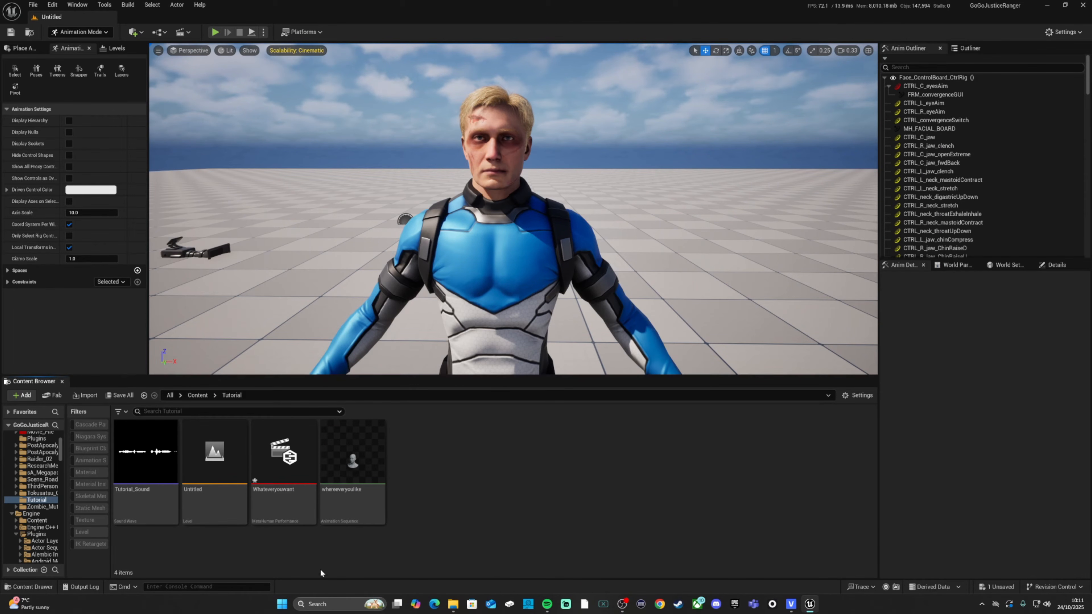
left_click(188, 33)
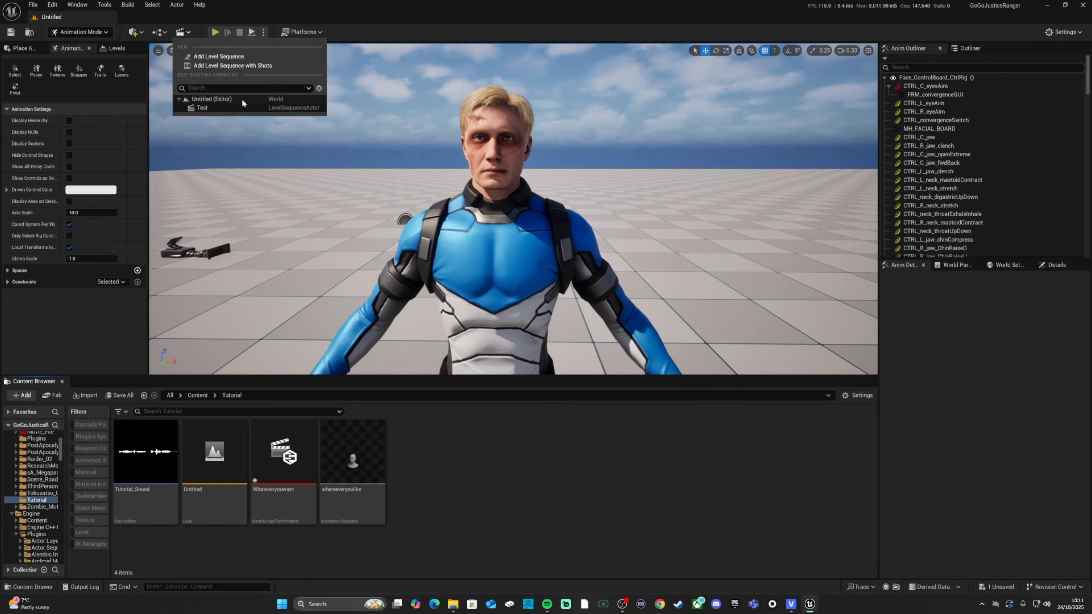
left_click(209, 105)
key("Return")
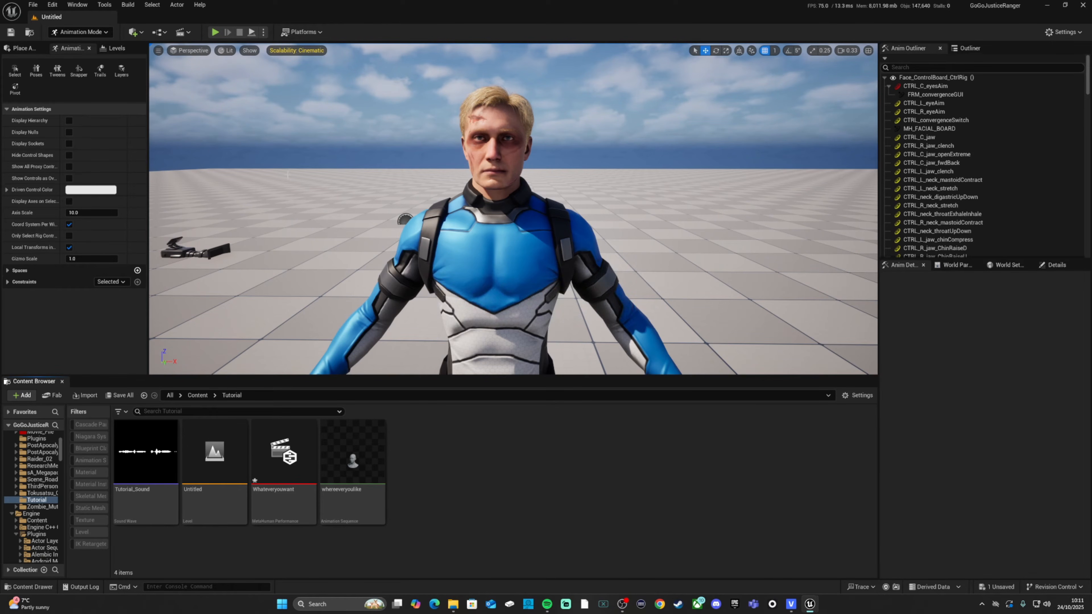
Add a level sequence to the level and save it as NewLevelSequence in the Tutorial folder.
left_click(184, 33)
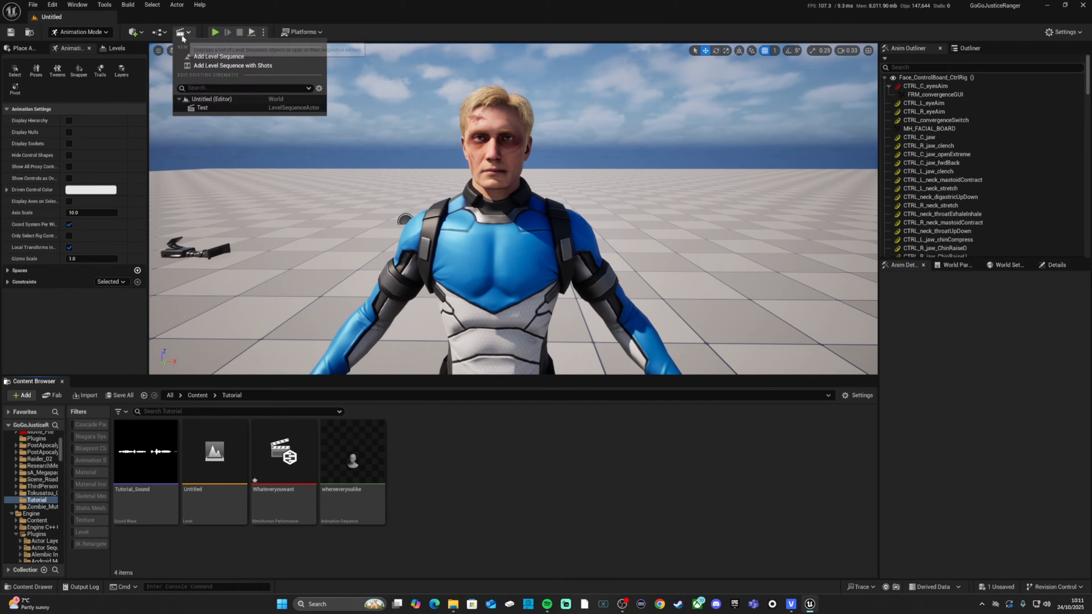
left_click(219, 56)
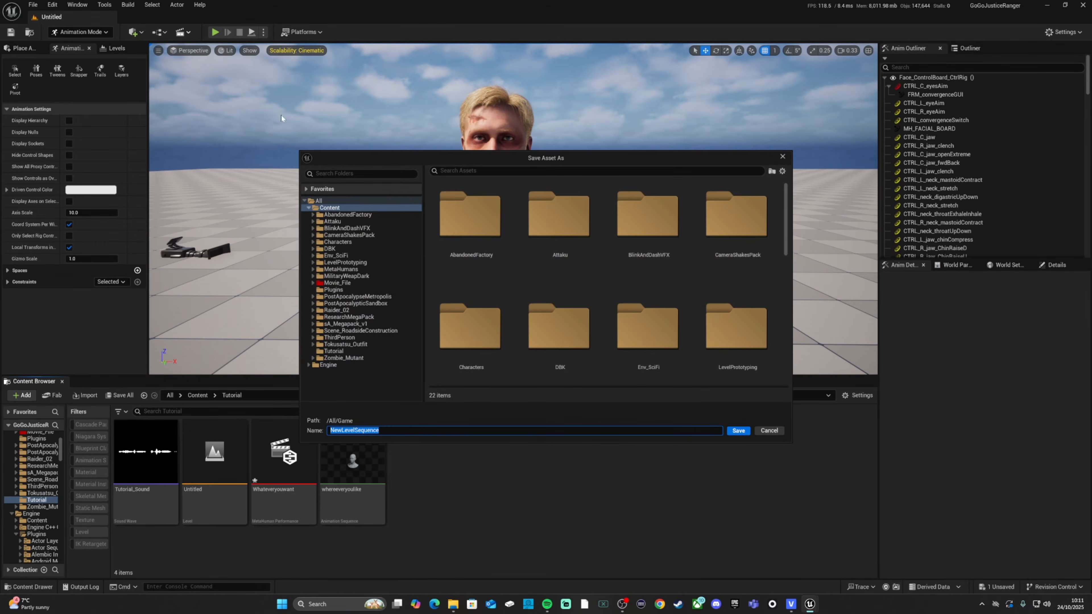
left_click(519, 279)
scroll(520, 279, "down", 5)
left_click(662, 339)
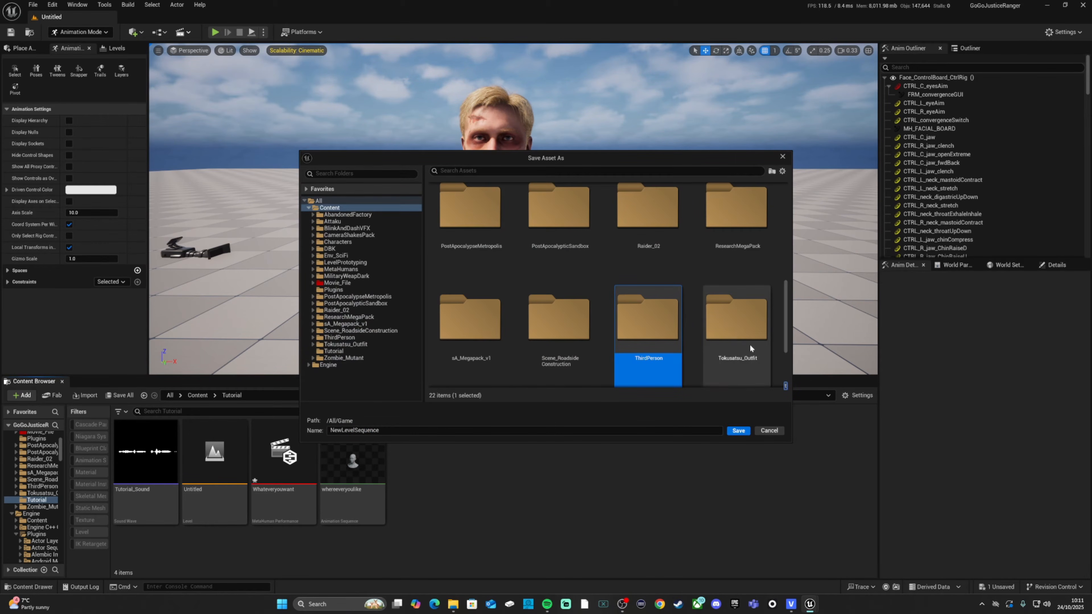
scroll(749, 343, "down", 2)
double_click(500, 330)
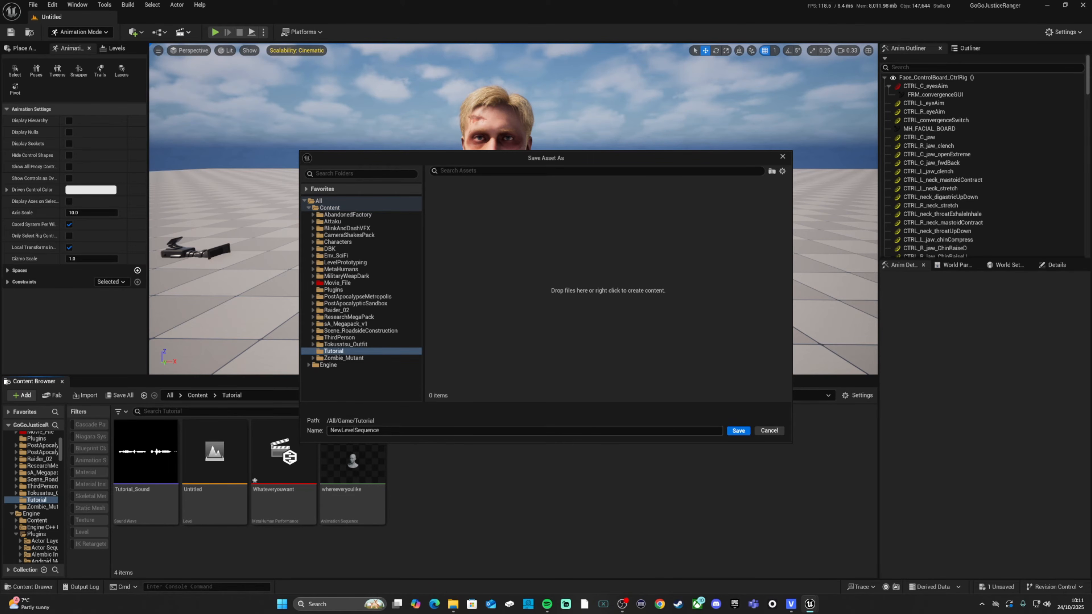
left_click(739, 431)
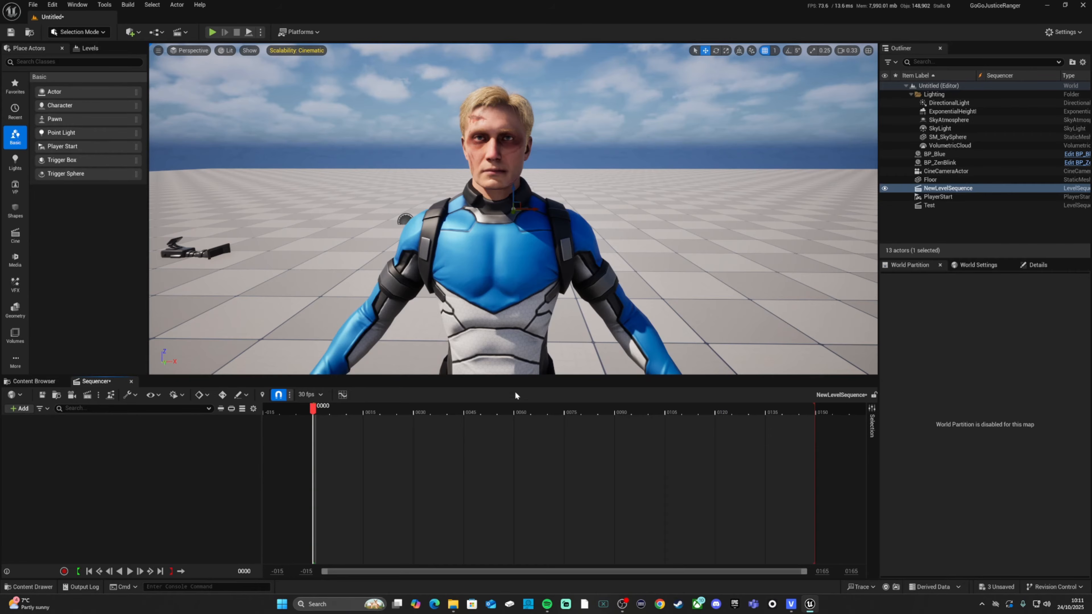
Add the BP_Blue character to the level sequence and delete its Face_ControlBoard_CtrlRig track from the Face component.
left_click(470, 252)
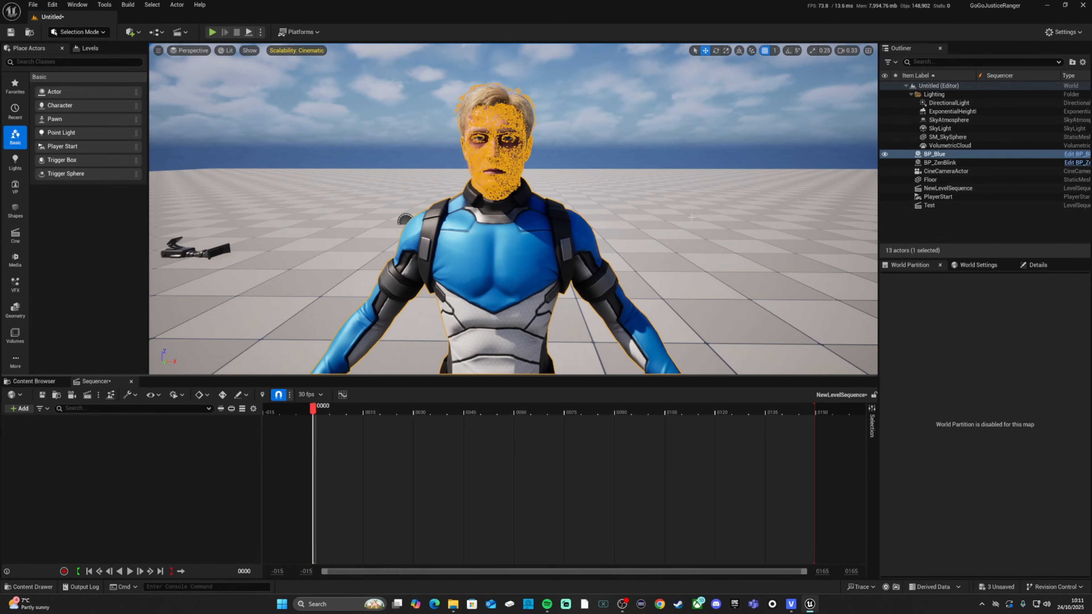
left_click_drag(927, 155, 53, 446)
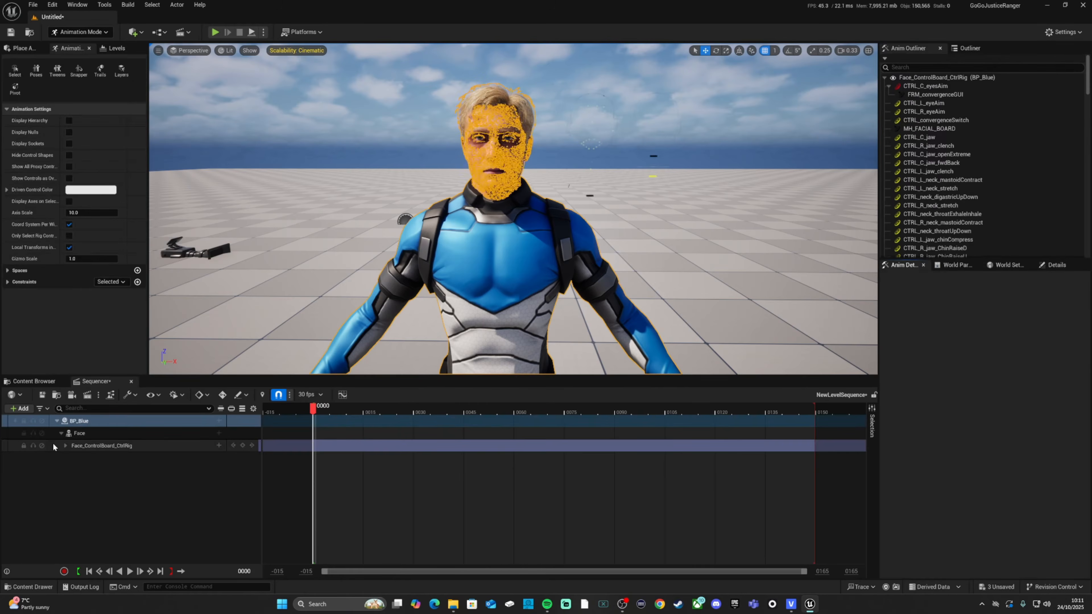
left_click(129, 450)
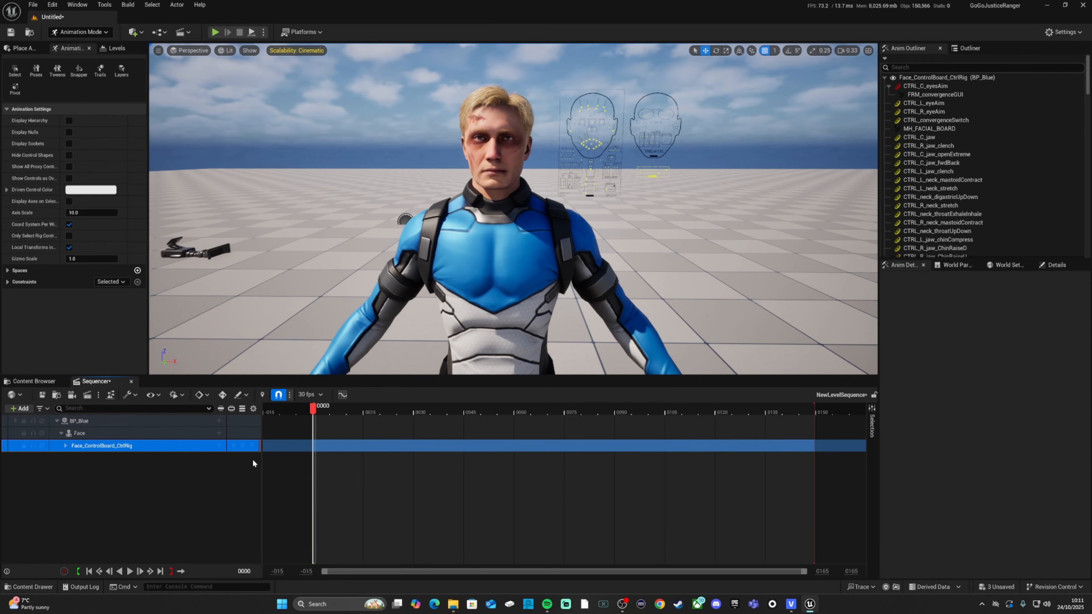
key("Delete")
left_click(83, 434)
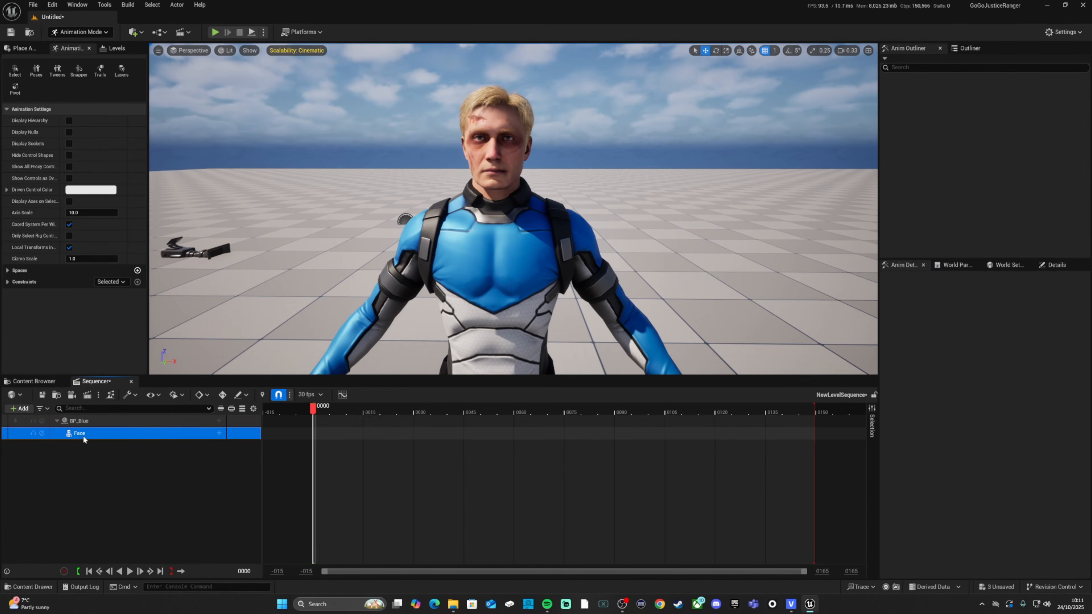
Add the Body component under BP_Blue with the Baked_EditMainAnim animation, preview it, and return the playhead to frame 0.
left_click(142, 421)
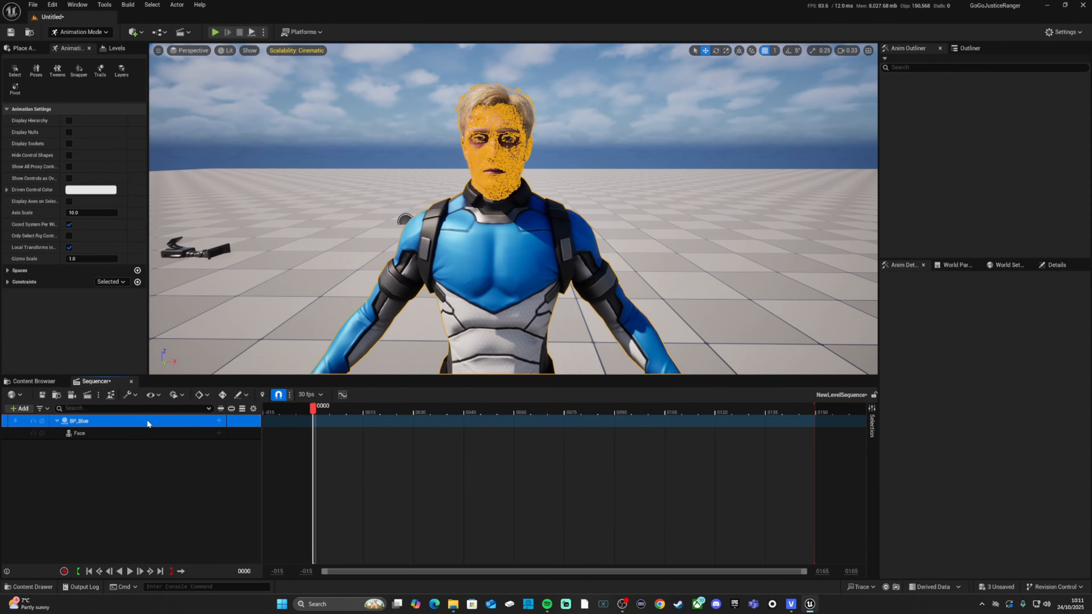
left_click(219, 421)
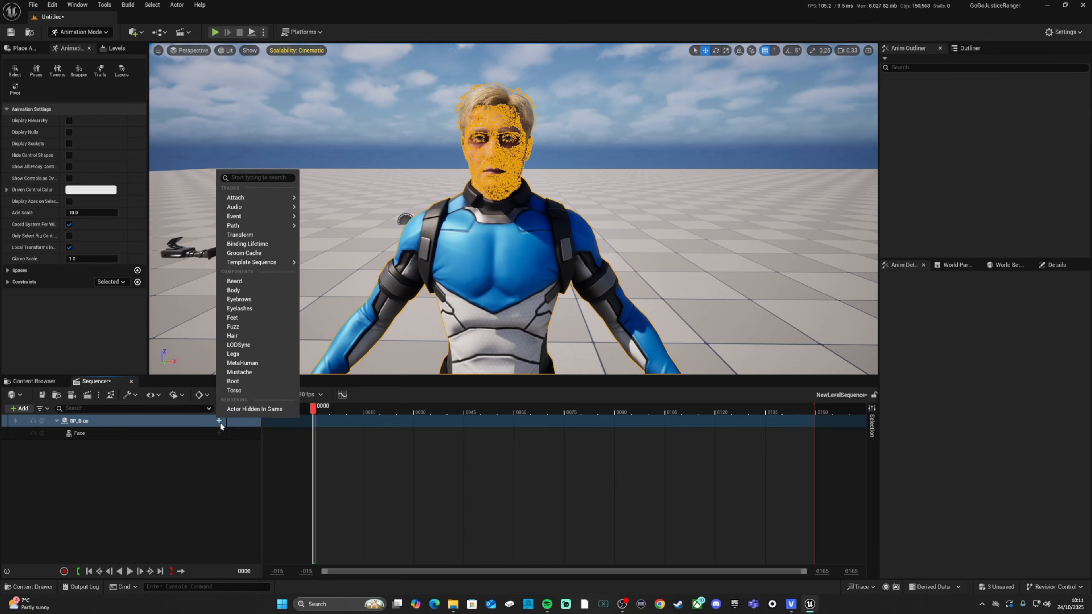
left_click(235, 291)
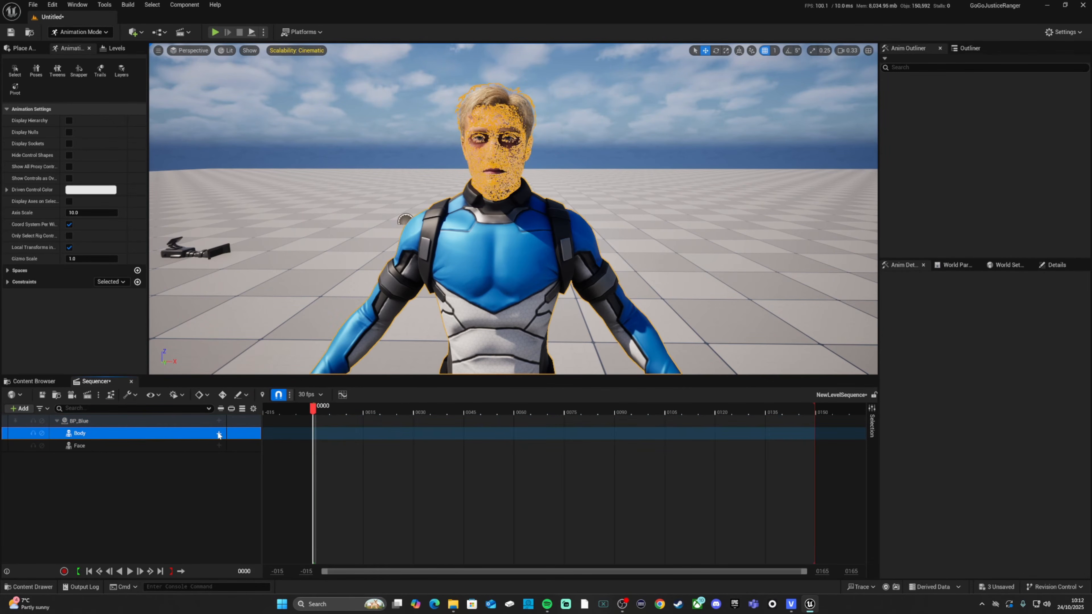
left_click(219, 435)
mouse_move(282, 188)
left_click(425, 249)
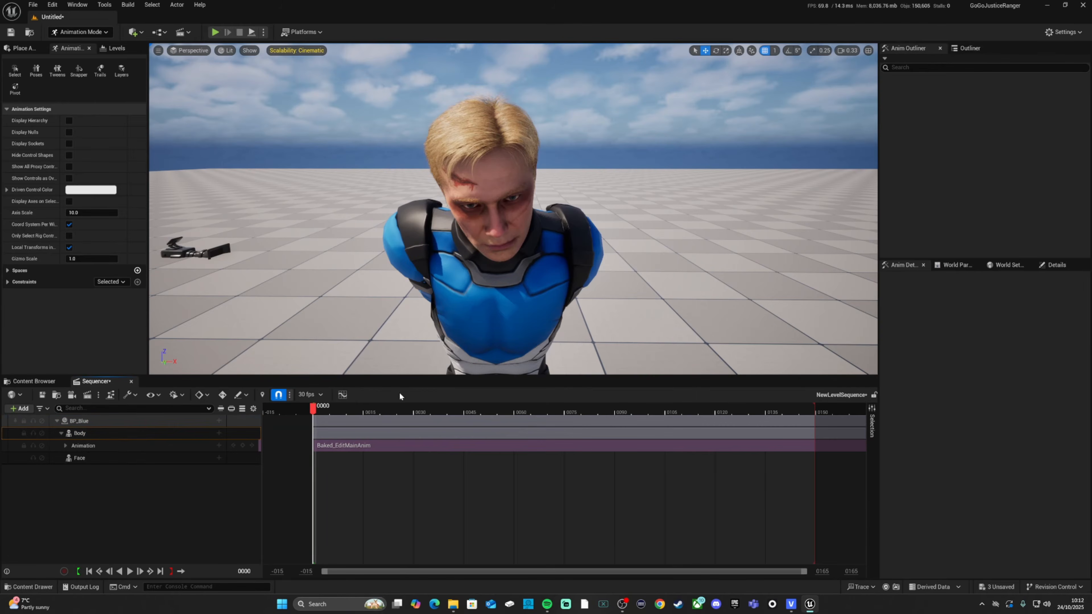
key("space")
key("space")
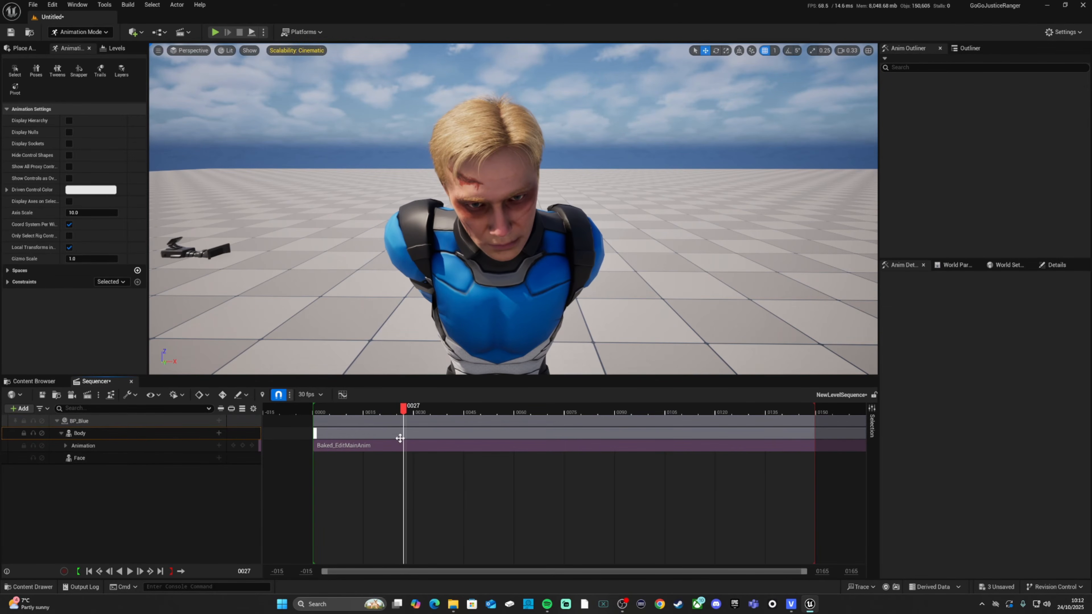
scroll(408, 438, "down", 3, "ctrl")
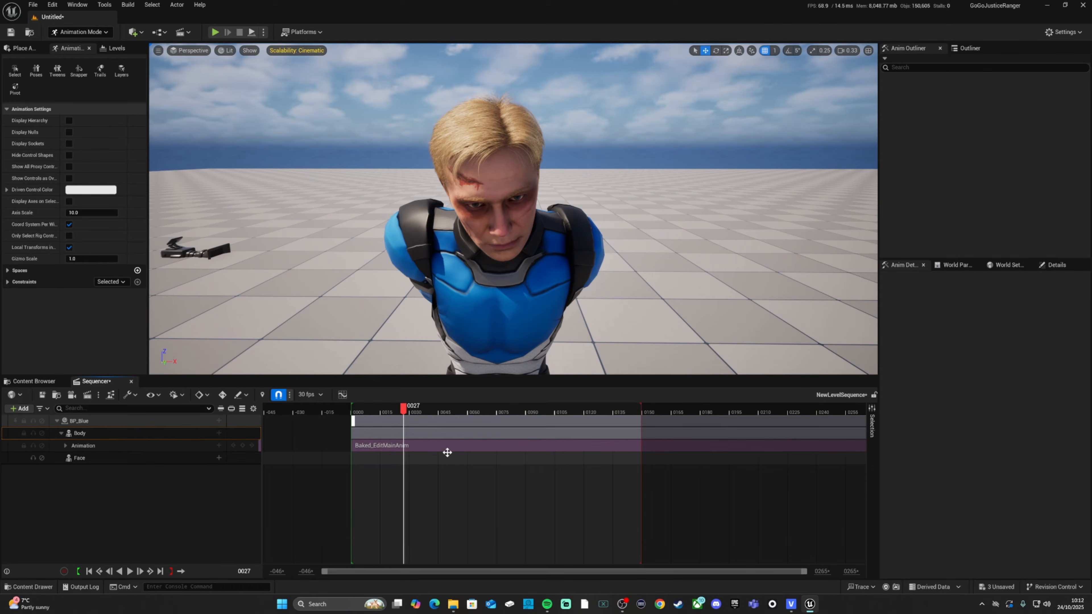
left_click(89, 571)
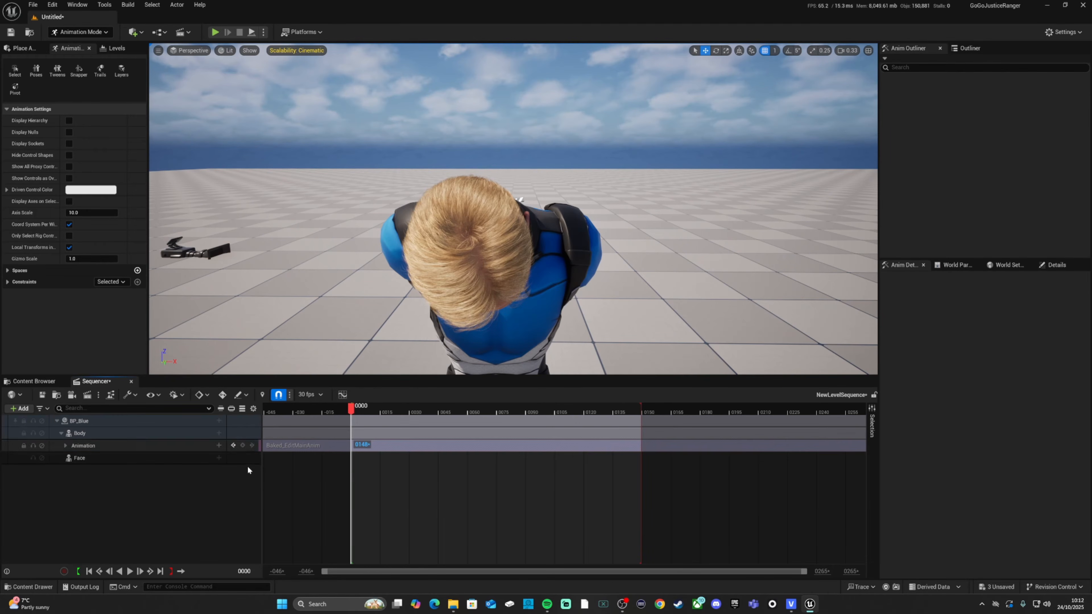
Add the whereeveryoulike animation to the Face component, shift it to start at frame 54, and preview the playback from the start.
left_click(219, 458)
mouse_move(355, 49)
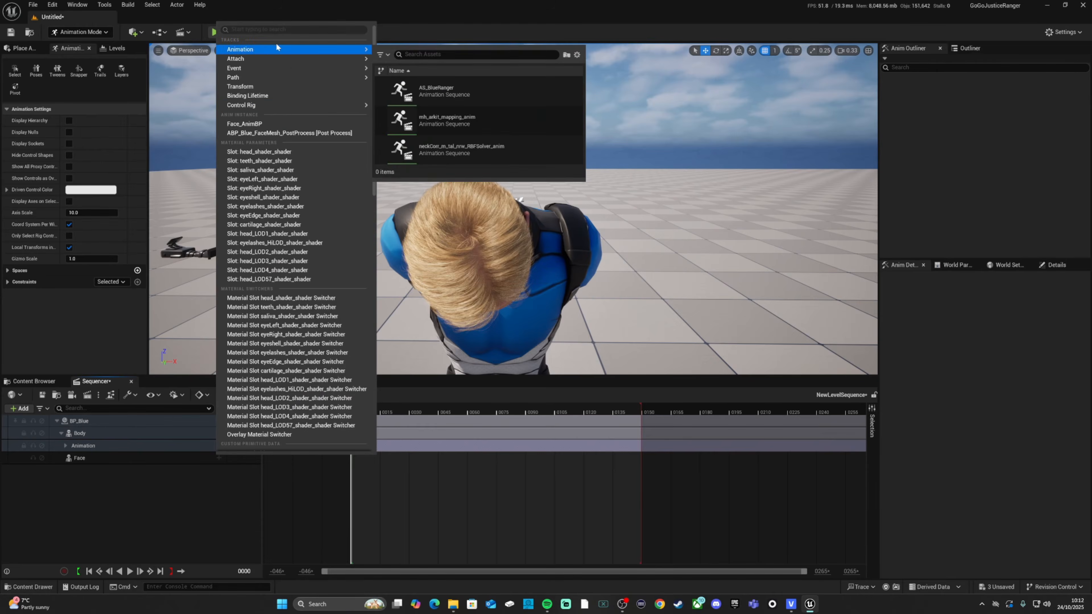
type("whe")
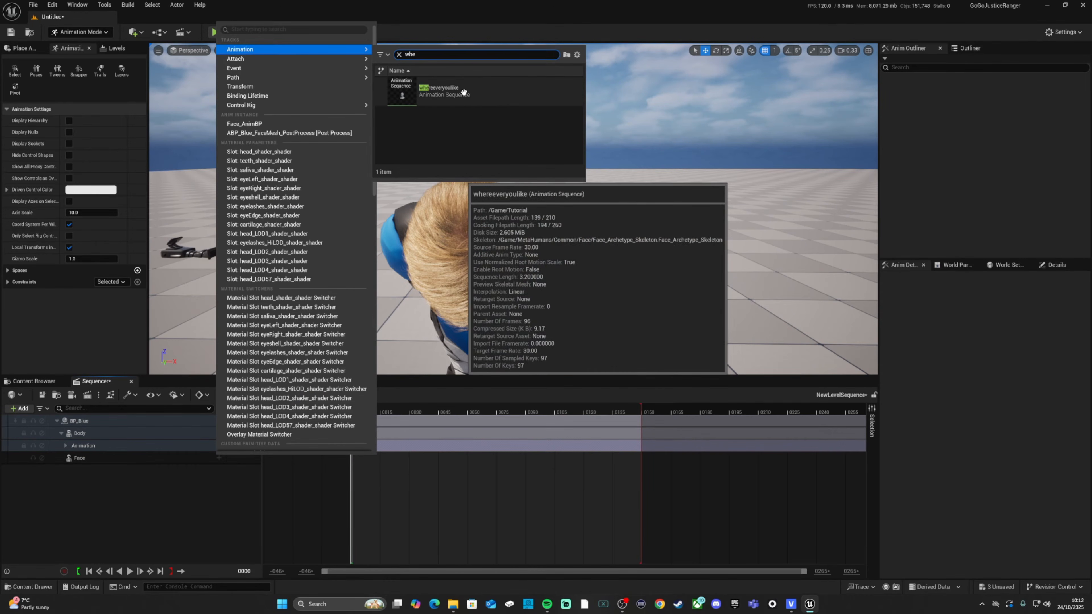
left_click(464, 91)
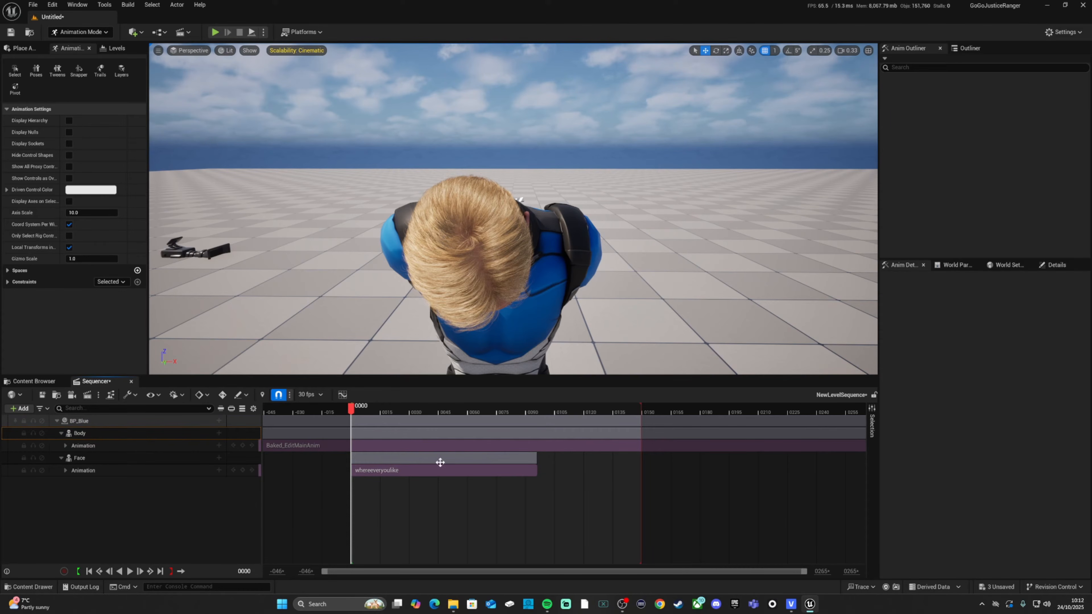
left_click_drag(419, 470, 517, 471)
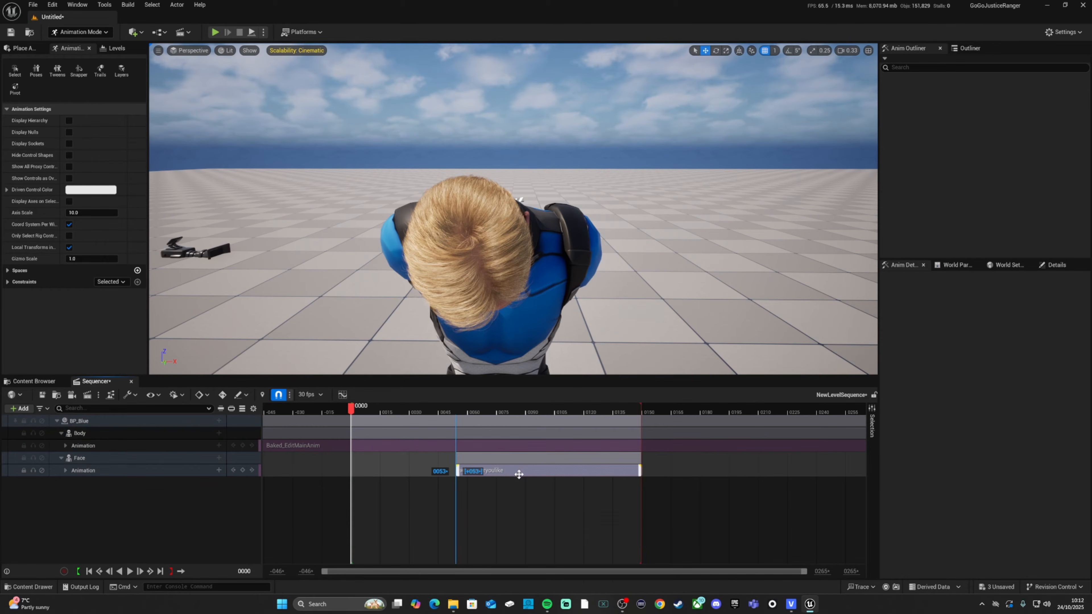
key("space")
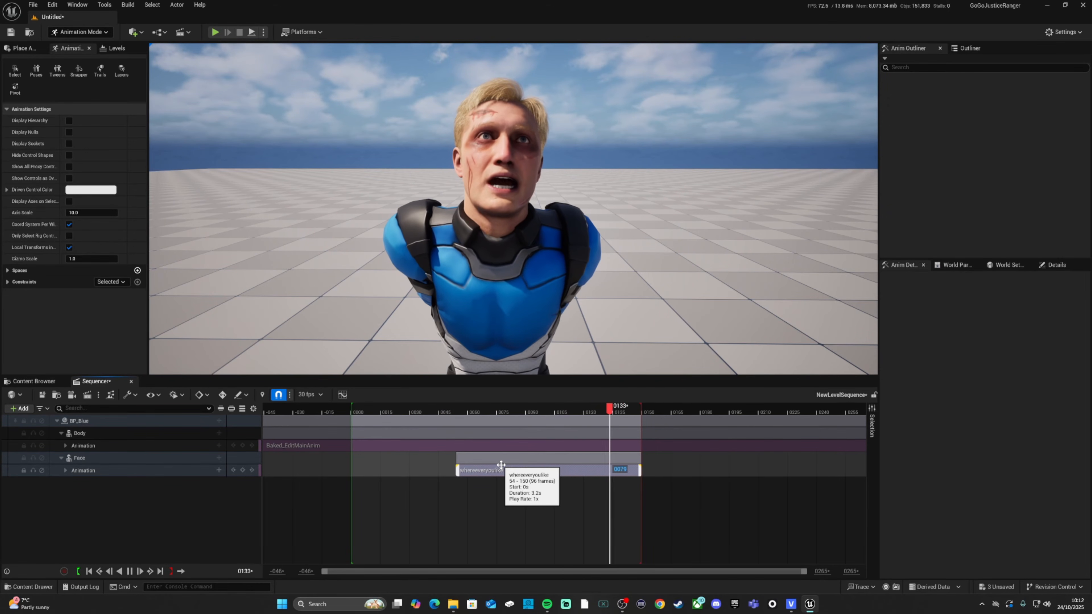
key("space")
left_click(97, 572)
Collapse the BP_Blue tracks and add an audio track to the sequence, accepting the switch to the audio clock source.
left_click(57, 420)
left_click(57, 421)
left_click(57, 420)
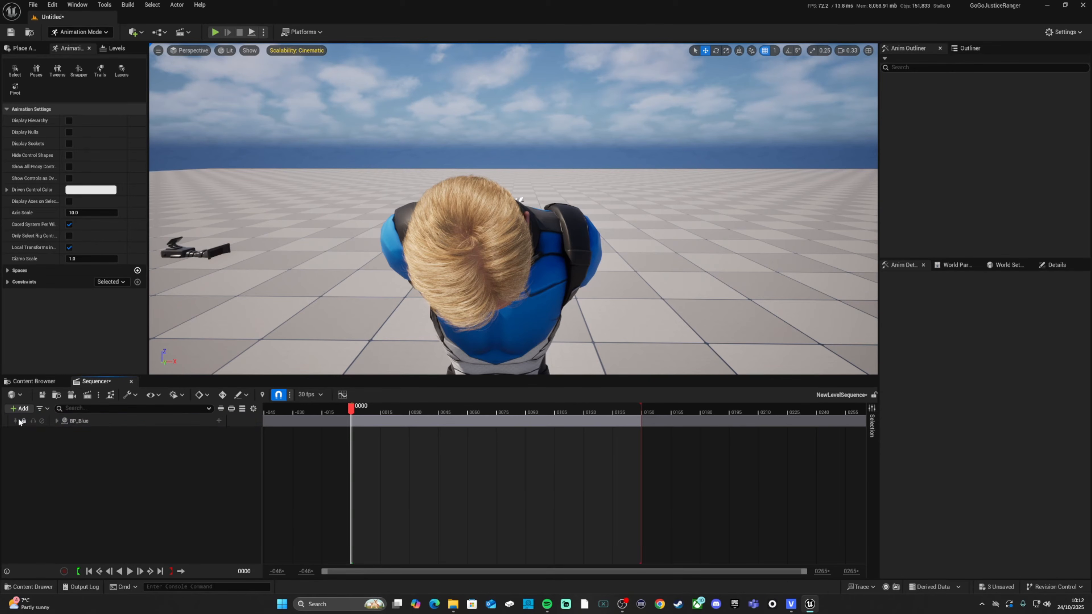
left_click(19, 408)
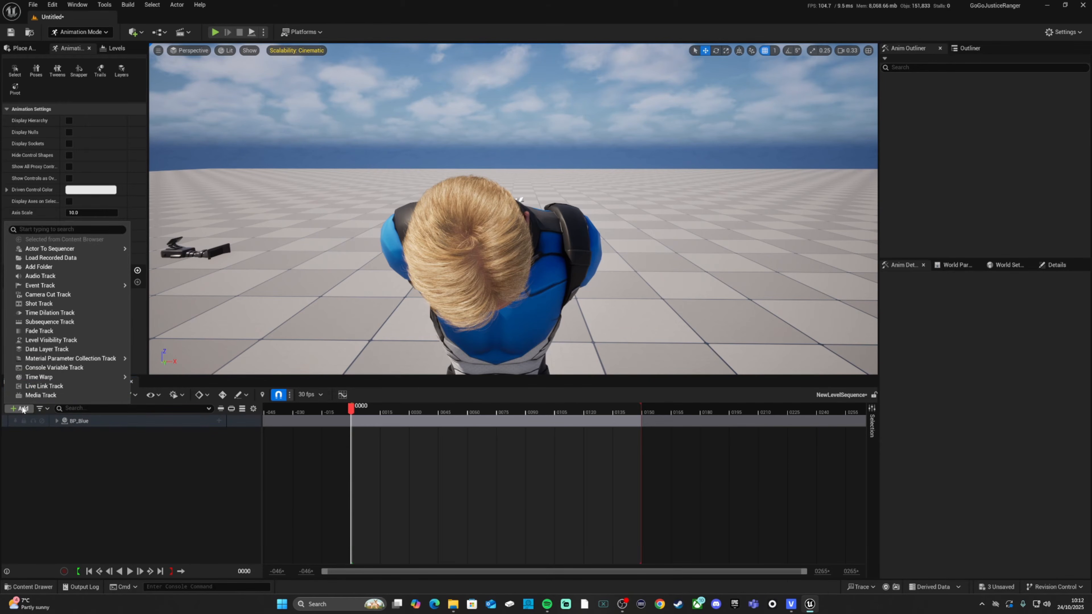
left_click(36, 279)
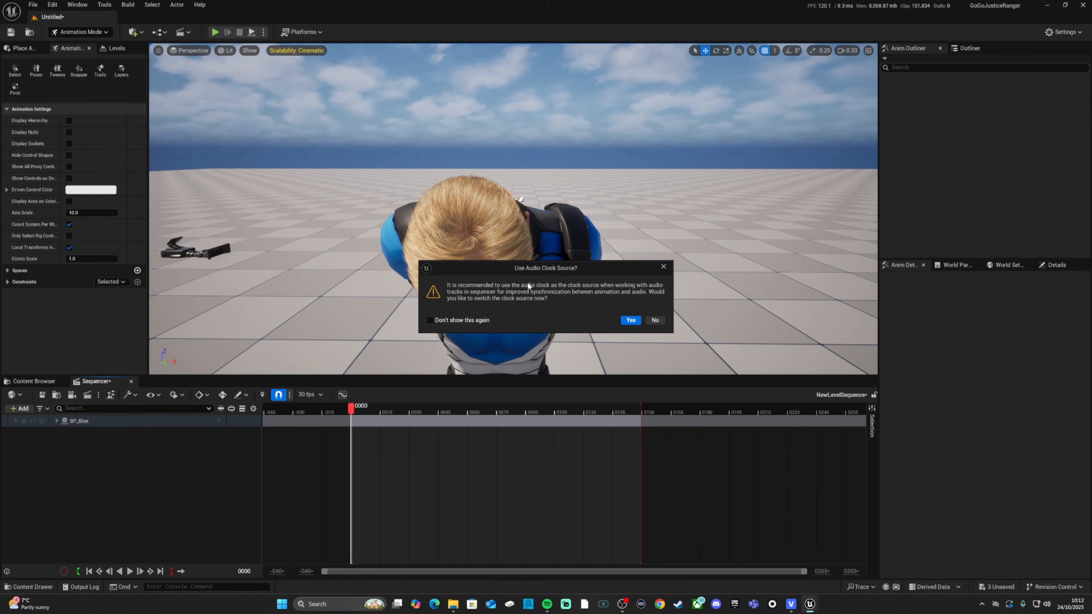
left_click(630, 320)
Add the Tutorial_Sound clip to the audio track and shift it to line up with the whereeveryoulike face animation.
left_click(146, 421)
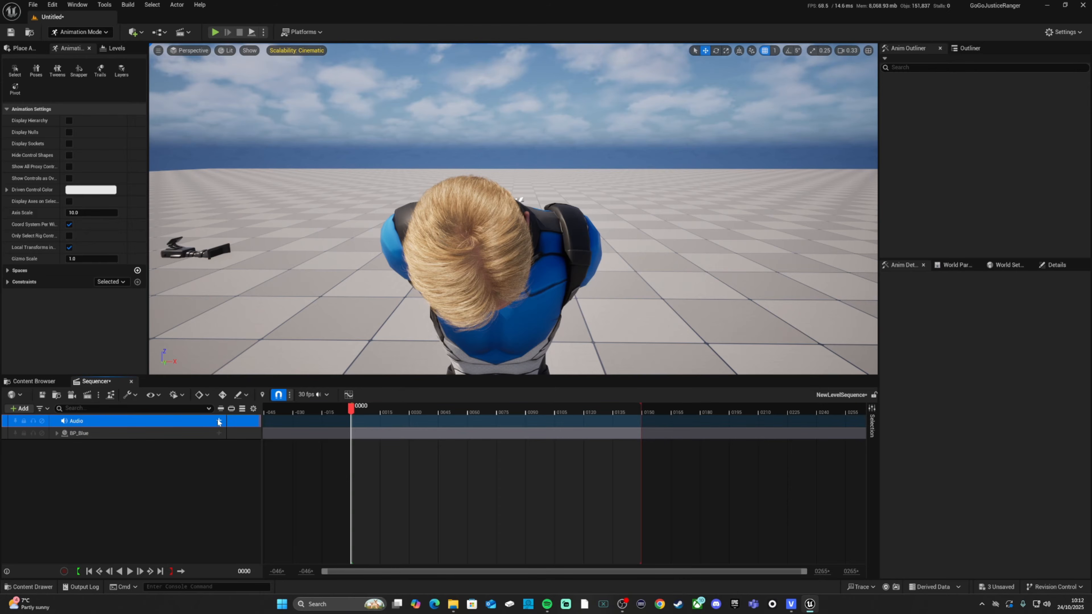
left_click(219, 421)
type("tuto")
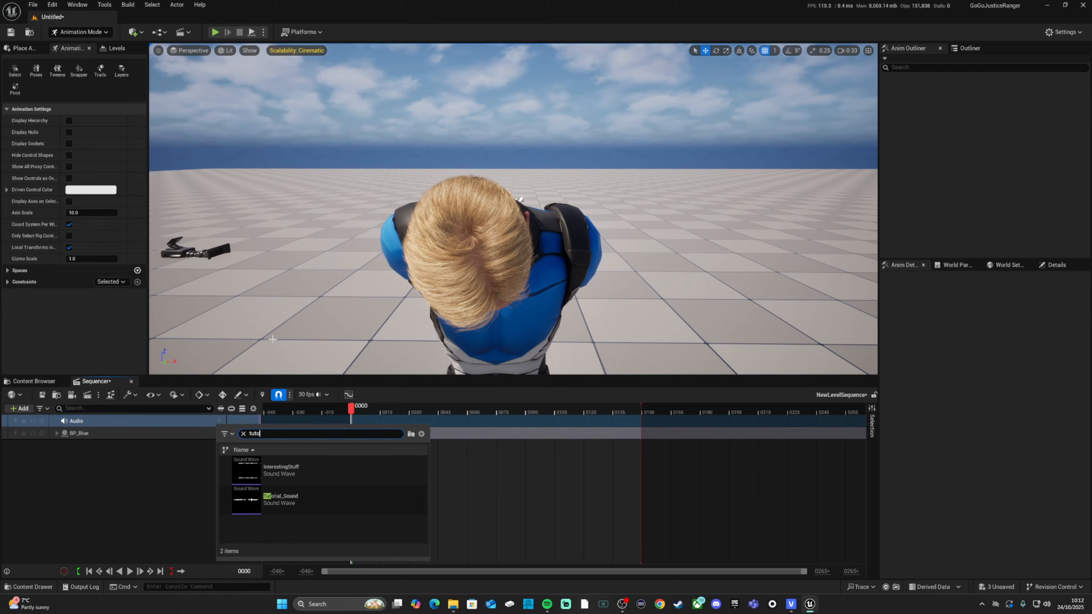
left_click(303, 509)
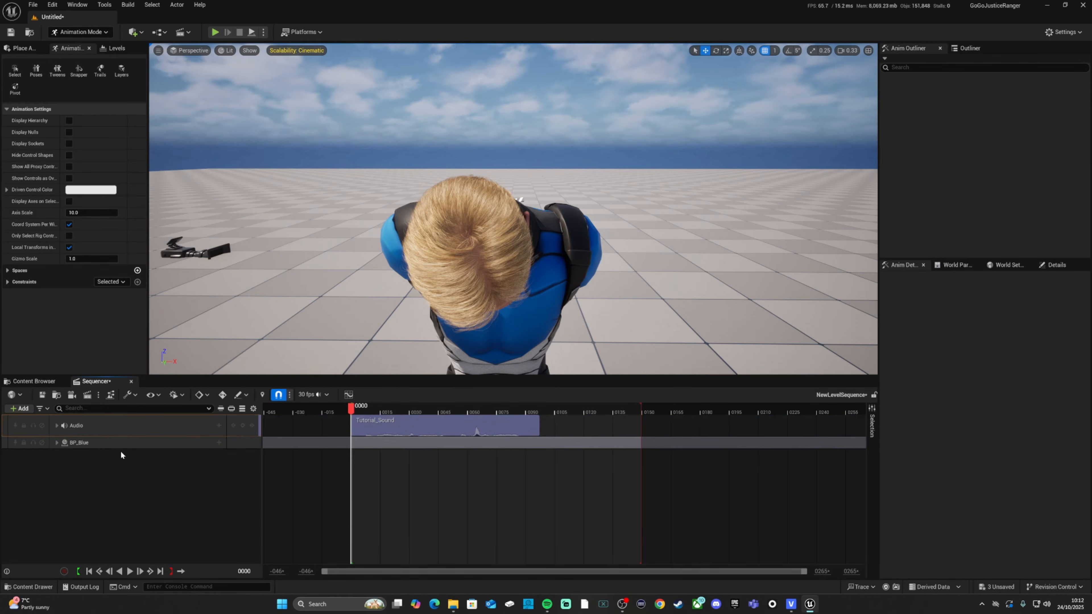
left_click(56, 442)
left_click_drag(392, 426, 479, 430)
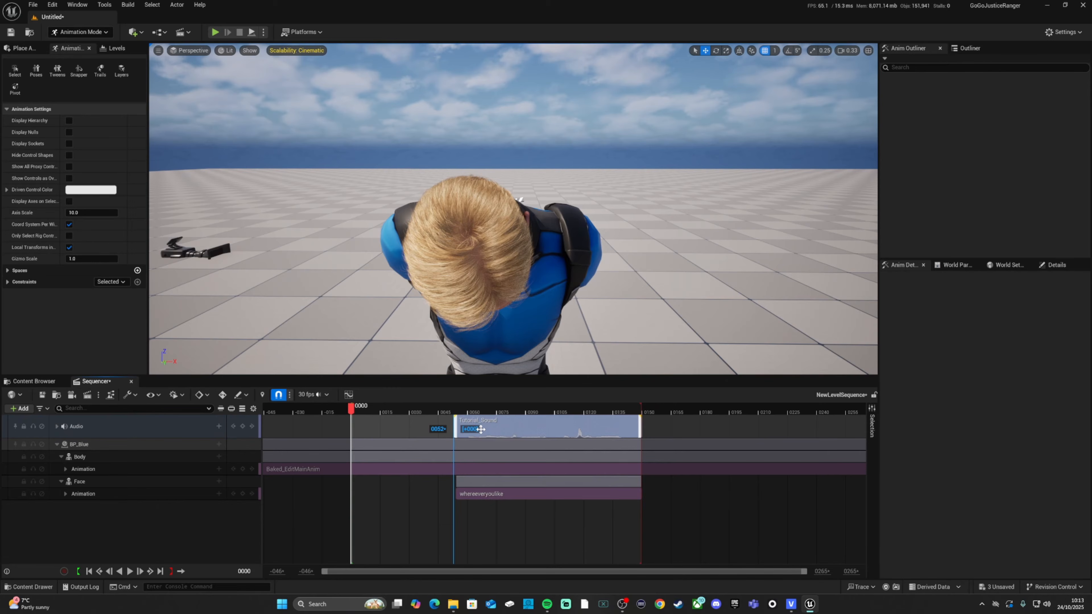
left_click_drag(480, 432, 480, 433)
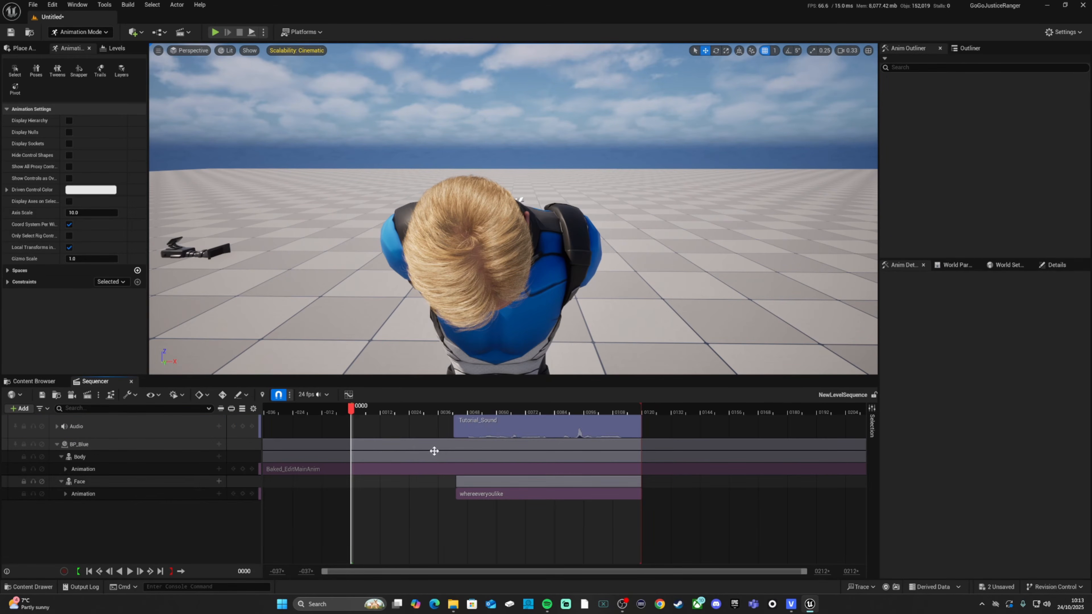
left_click(56, 444)
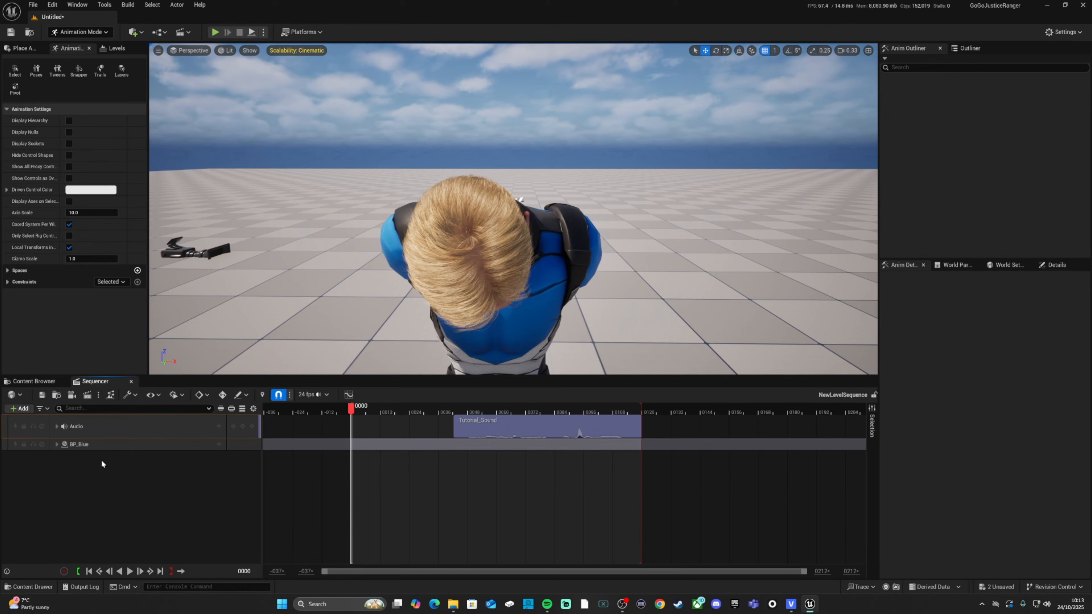
right_click_drag(349, 334, 339, 338)
key("s")
key("a")
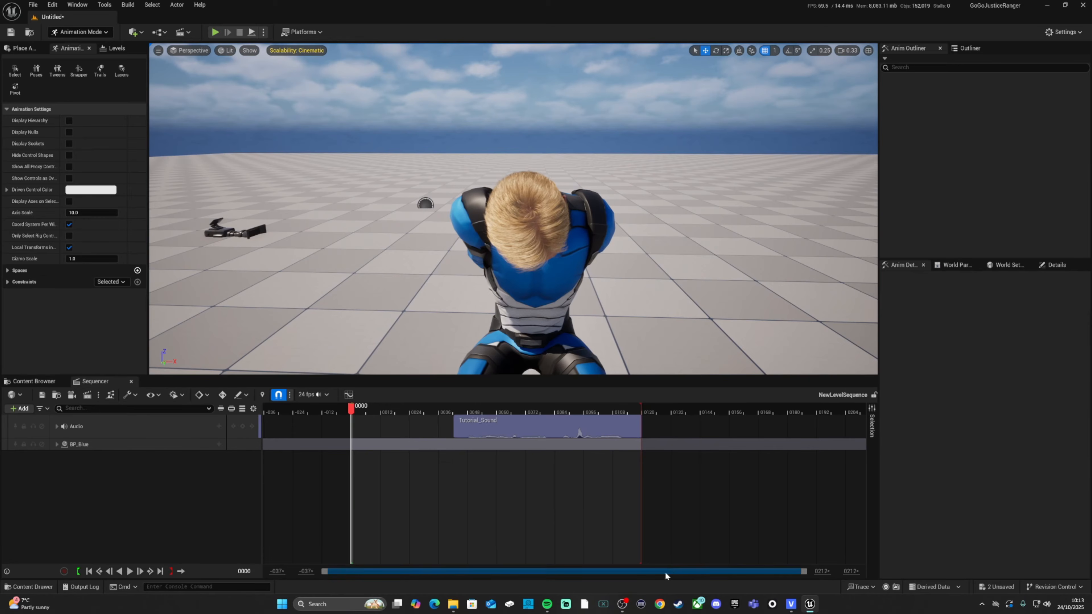
Switch to the Epic Games Launcher and review the ZenBlink For Metahuman plugin's description and details on Fab.
left_click(734, 604)
left_click(739, 164)
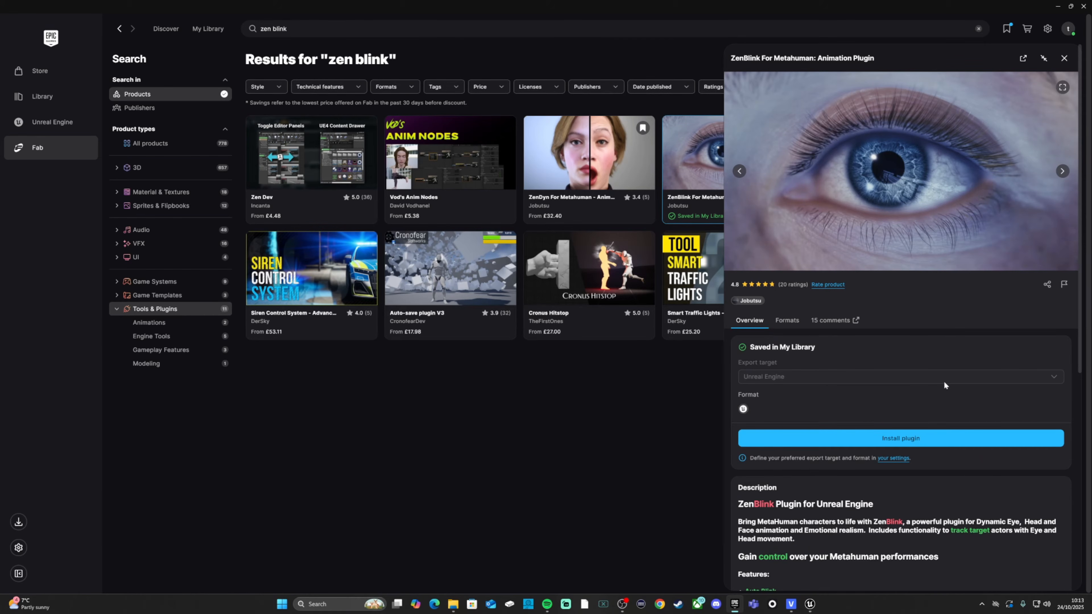
scroll(940, 381, "down", 7)
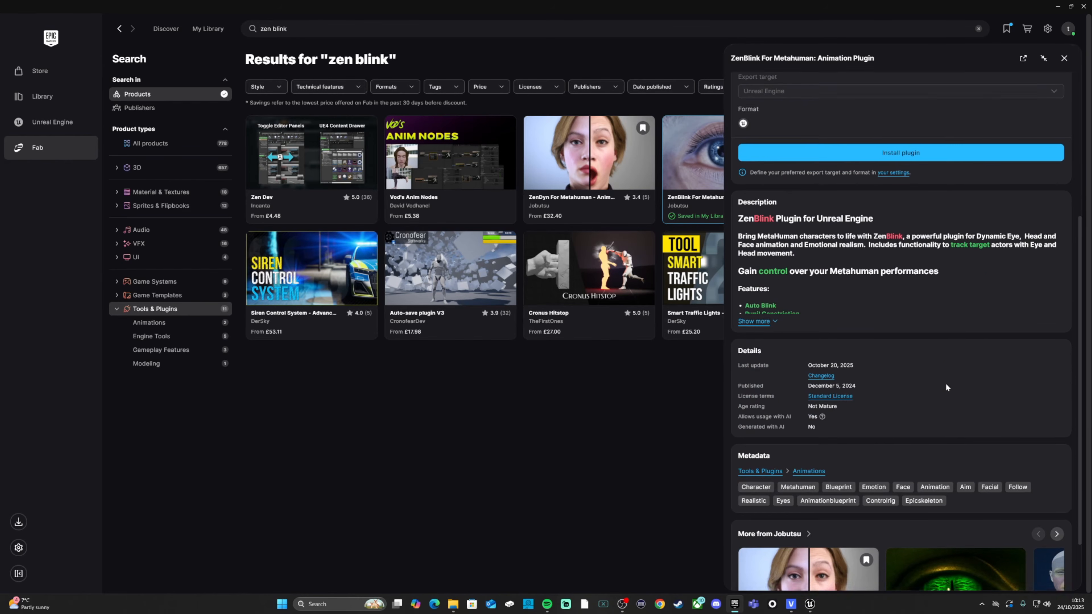
scroll(948, 384, "up", 7)
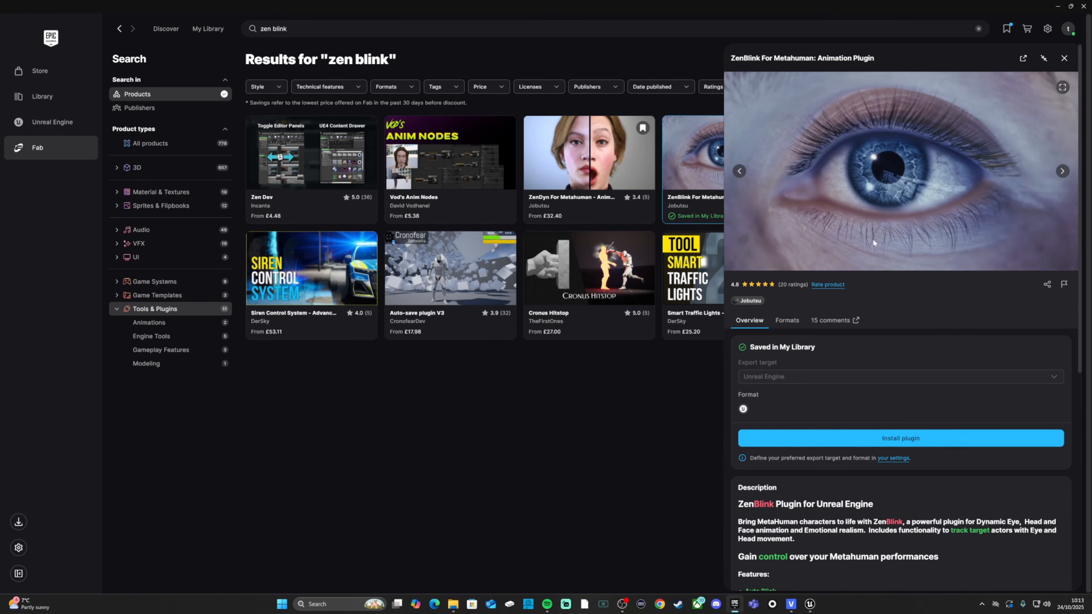
Look through the ZenBlink plugin's gallery for its emotion, auto blink, pupil constriction and target tracking features.
left_click(1061, 172)
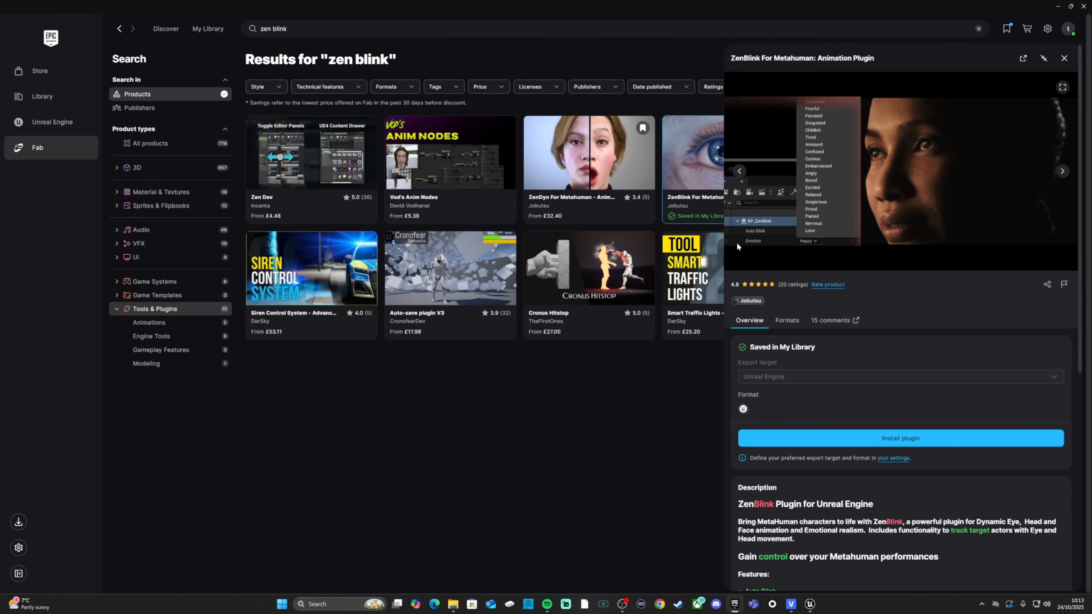
left_click(1061, 172)
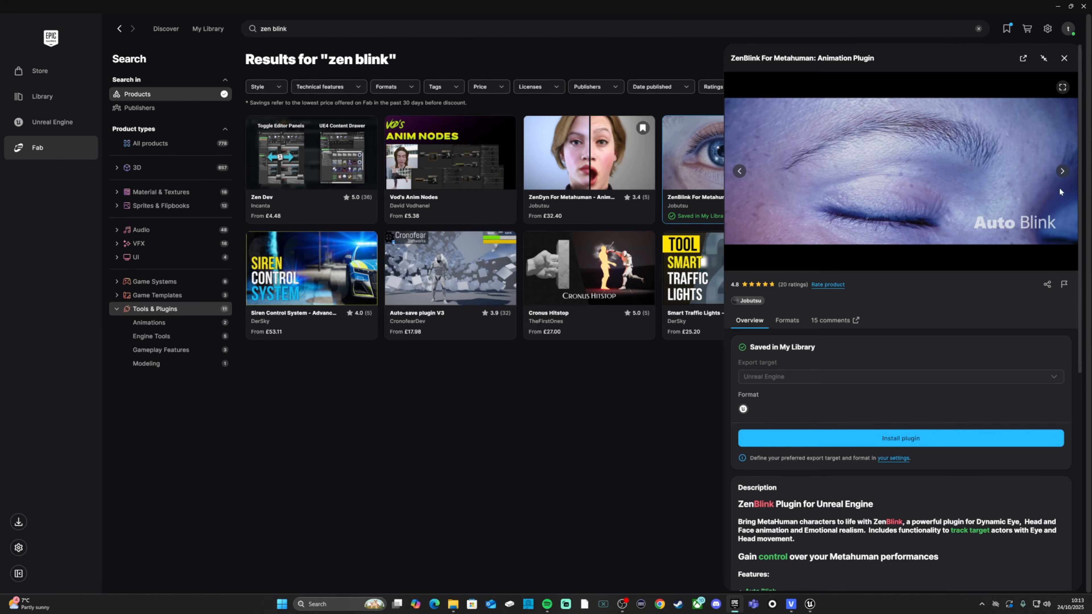
left_click(1062, 171)
left_click(1061, 172)
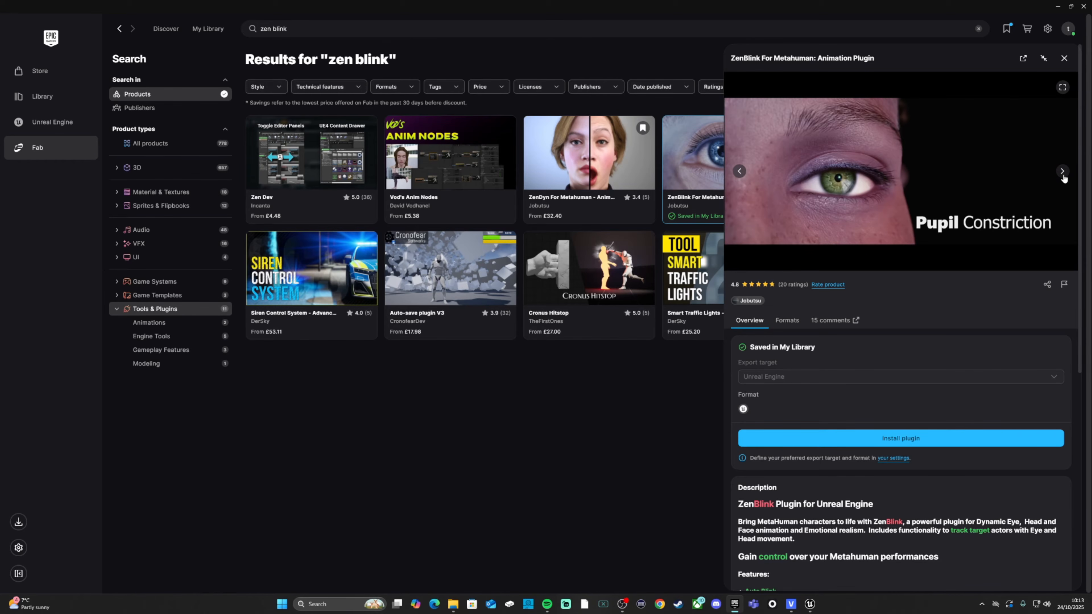
left_click(1061, 171)
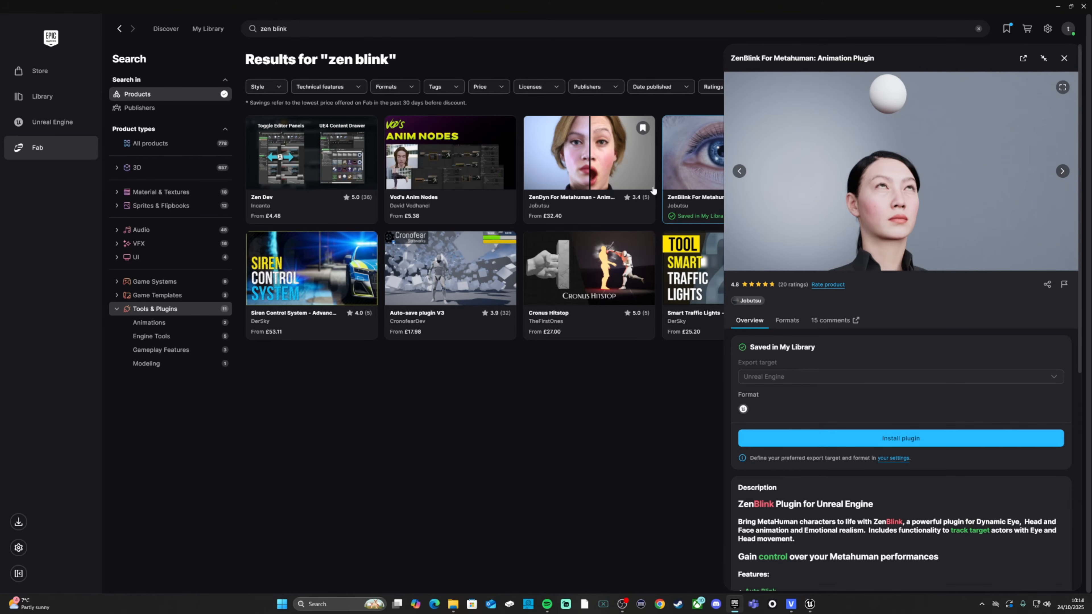
left_click(739, 172)
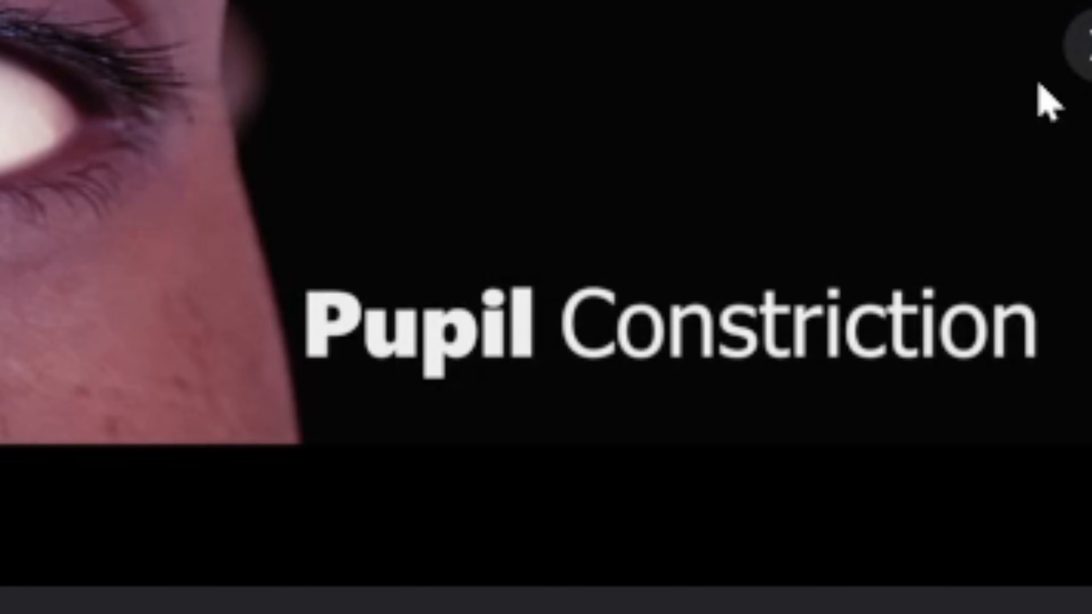
left_click(1062, 172)
left_click(1062, 172)
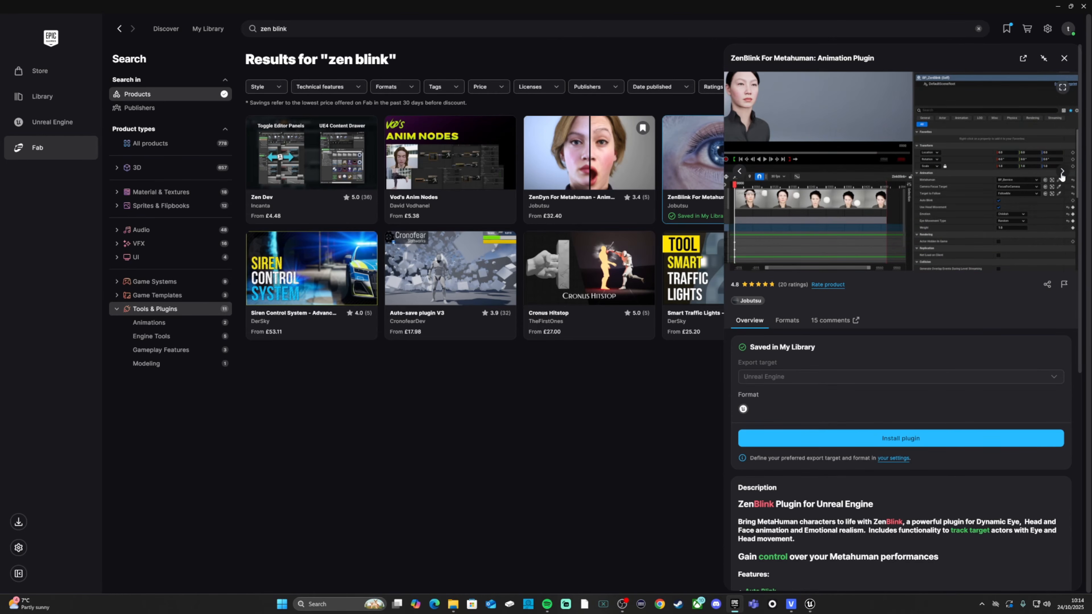
Page through the remaining ZenBlink gallery images and switch back to Unreal Editor.
left_click(1061, 172)
left_click(1061, 172)
left_click(1062, 172)
left_click(739, 172)
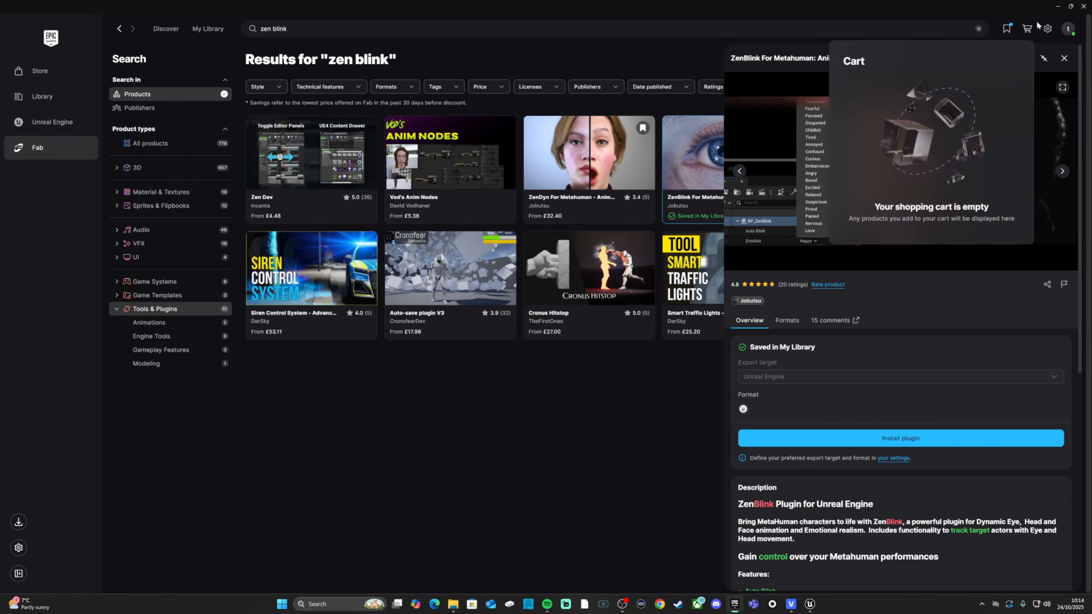
left_click(1058, 6)
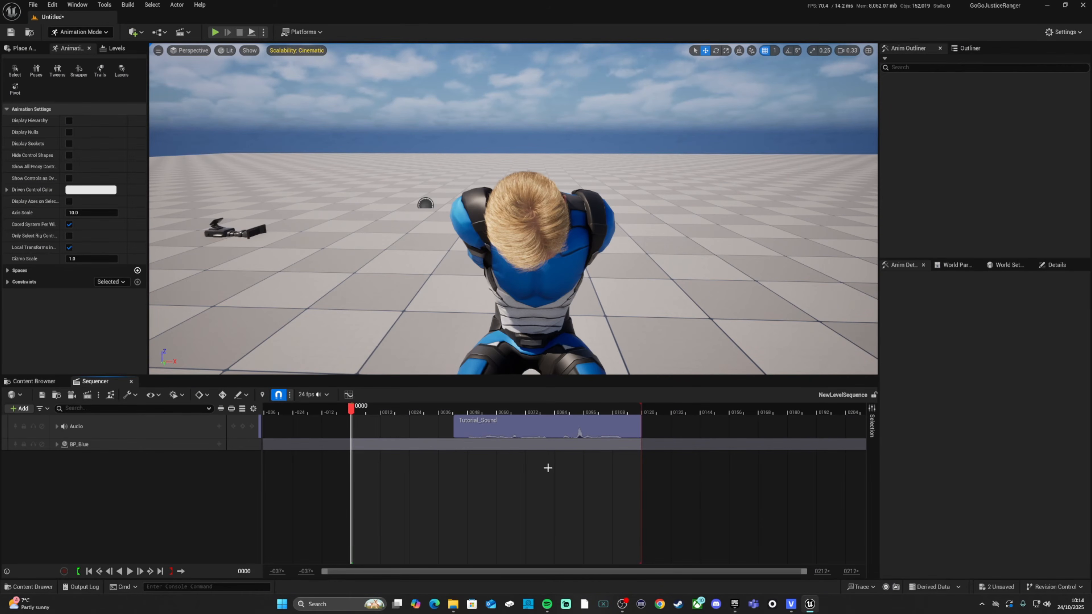
Check that engine and plugin content are shown, and browse to the Blueprints folder inside ZenBlink Content under the engine's plugins.
left_click(26, 382)
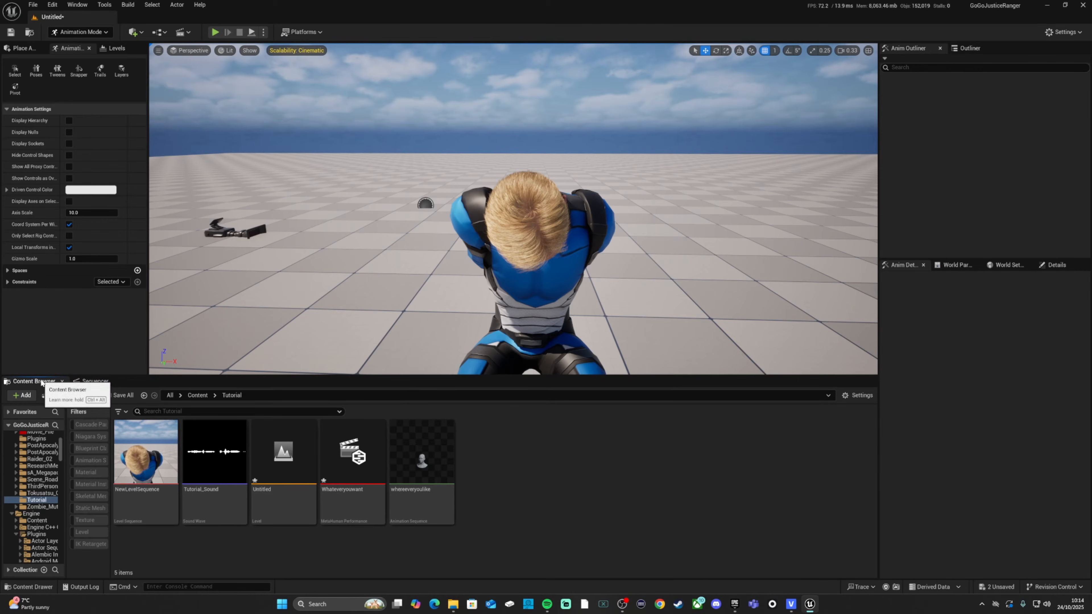
left_click(170, 395)
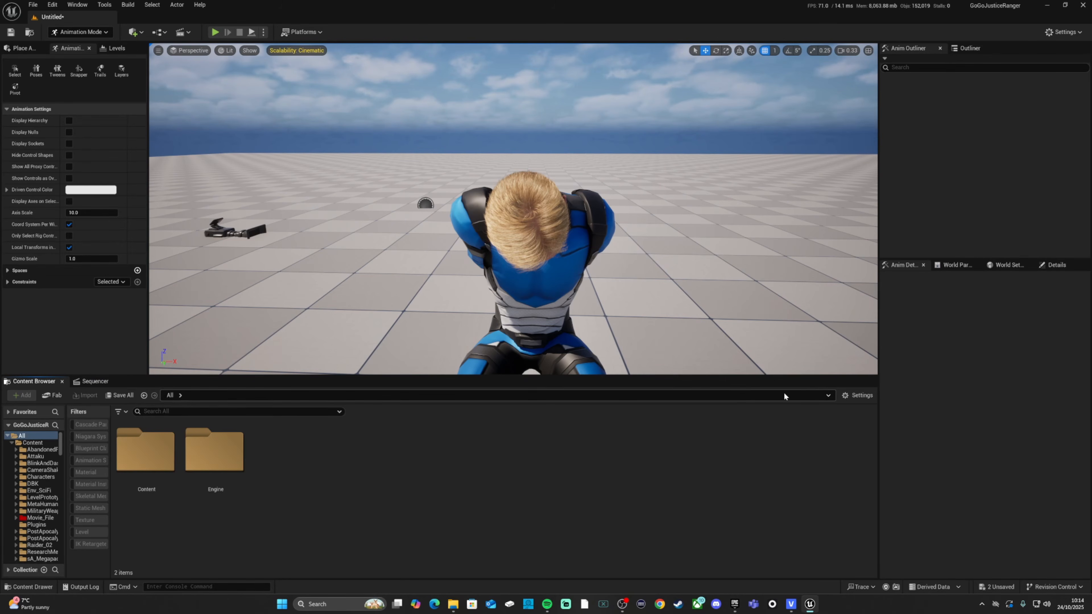
left_click(857, 395)
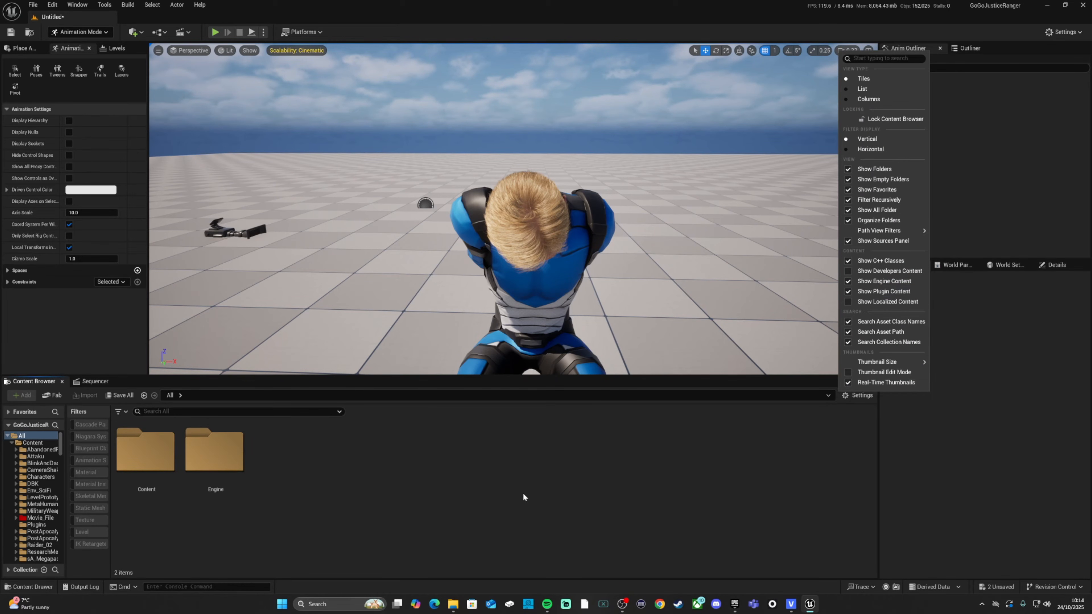
left_click(551, 476)
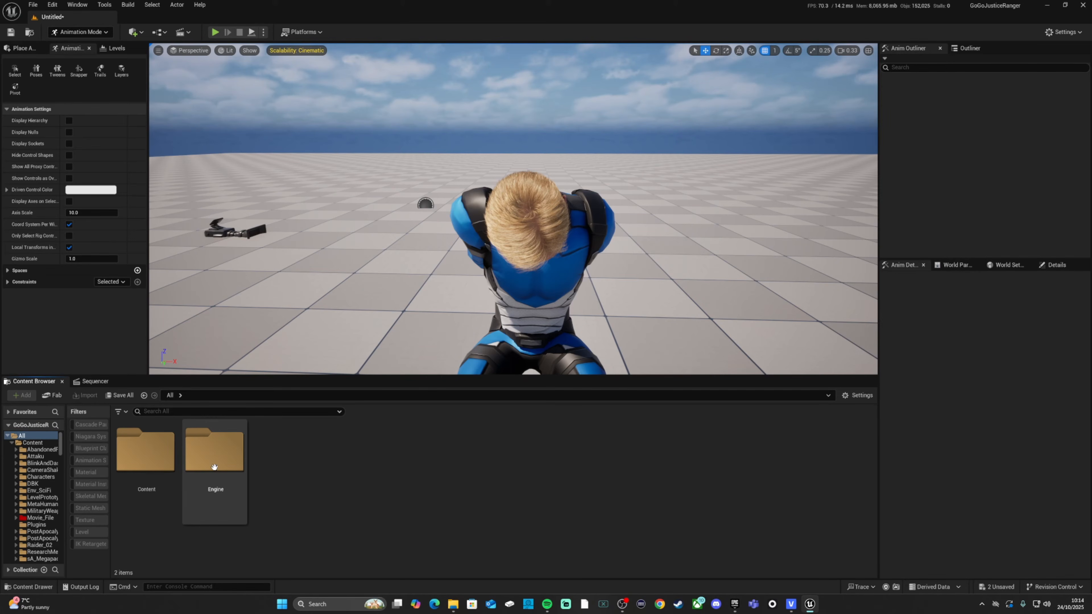
double_click(214, 451)
double_click(297, 480)
left_click_drag(871, 434, 874, 557)
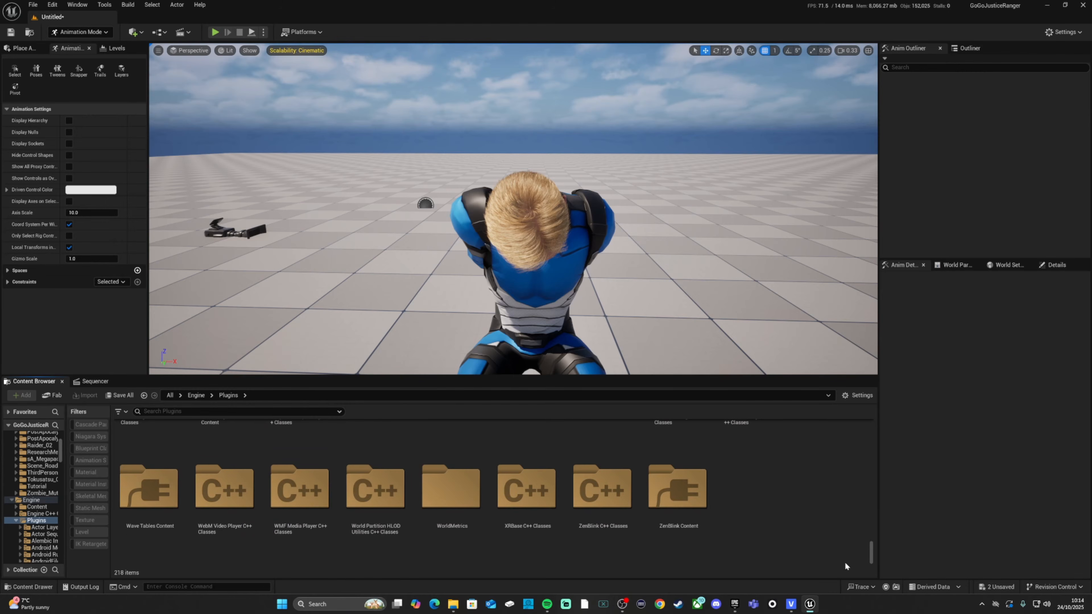
double_click(678, 489)
double_click(196, 473)
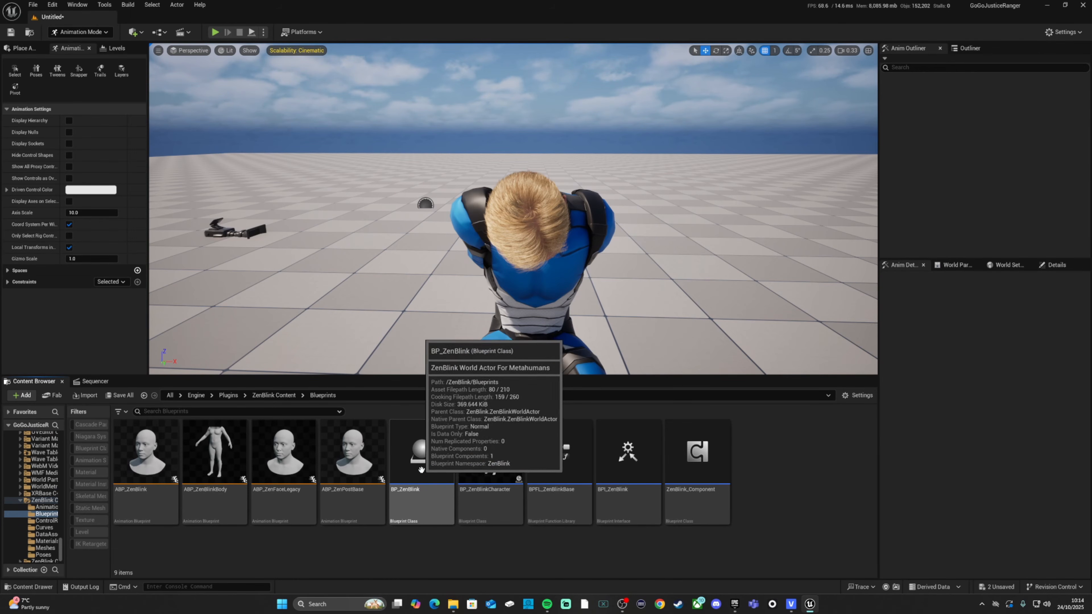
Place BP_ZenBlink in the level beside the character and assign BP_Blue as its Metahuman.
left_click(424, 204)
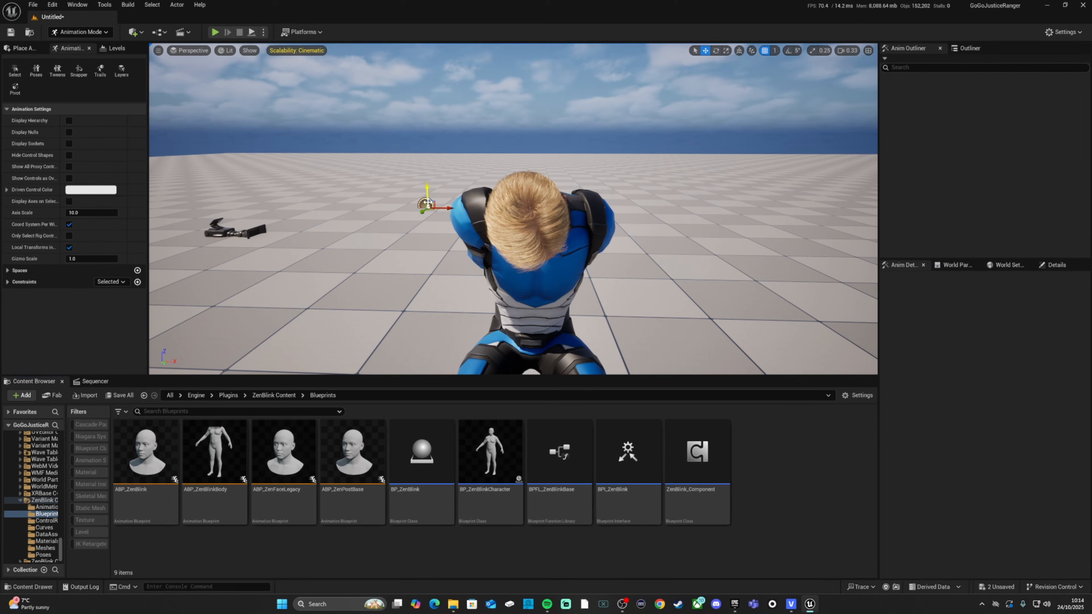
left_click(95, 381)
left_click(1053, 264)
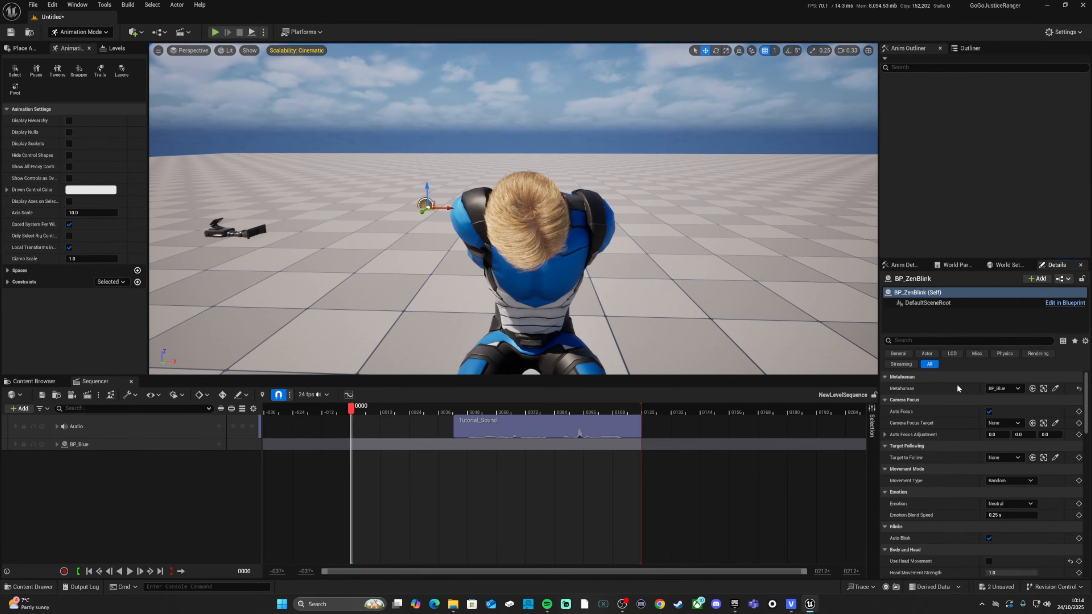
left_click(1056, 388)
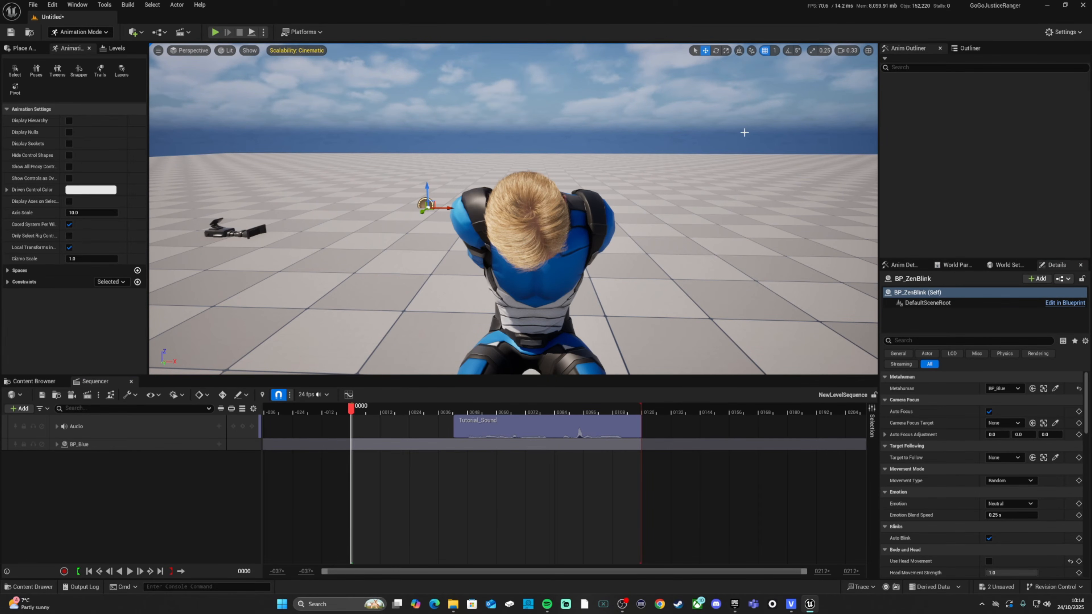
Add the BP_ZenBlink actor to the level sequence and give it an Emotion track.
left_click(967, 48)
left_click_drag(939, 162, 118, 472)
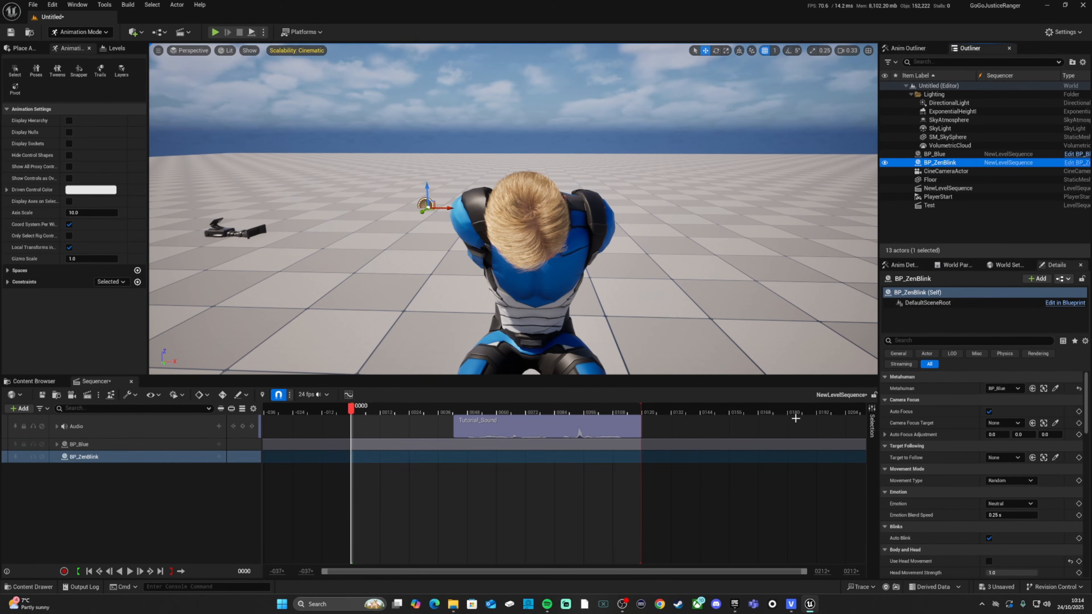
scroll(928, 412, "down", 1)
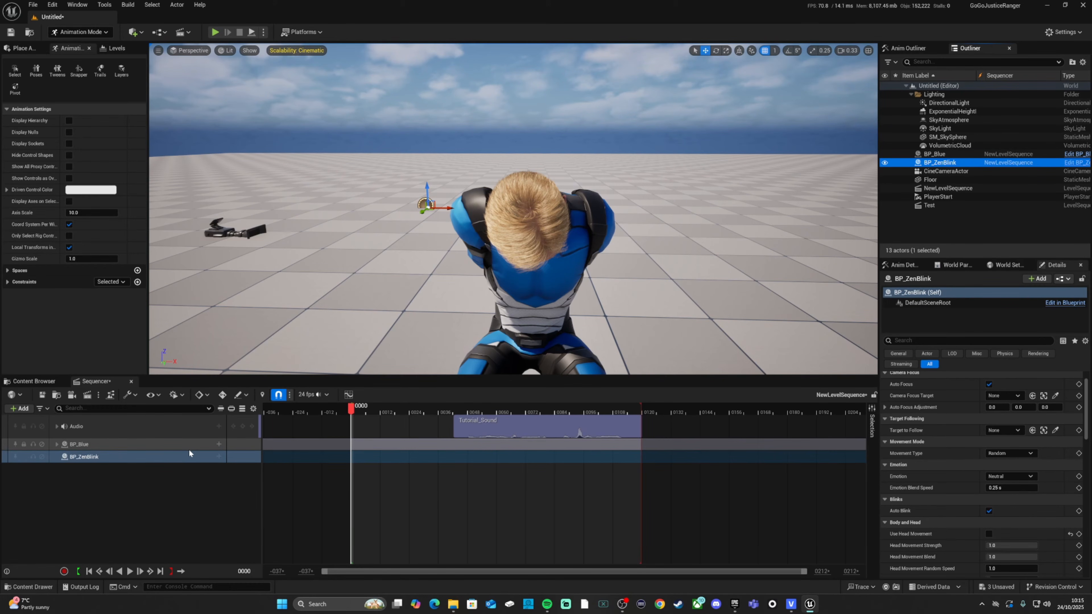
left_click(219, 456)
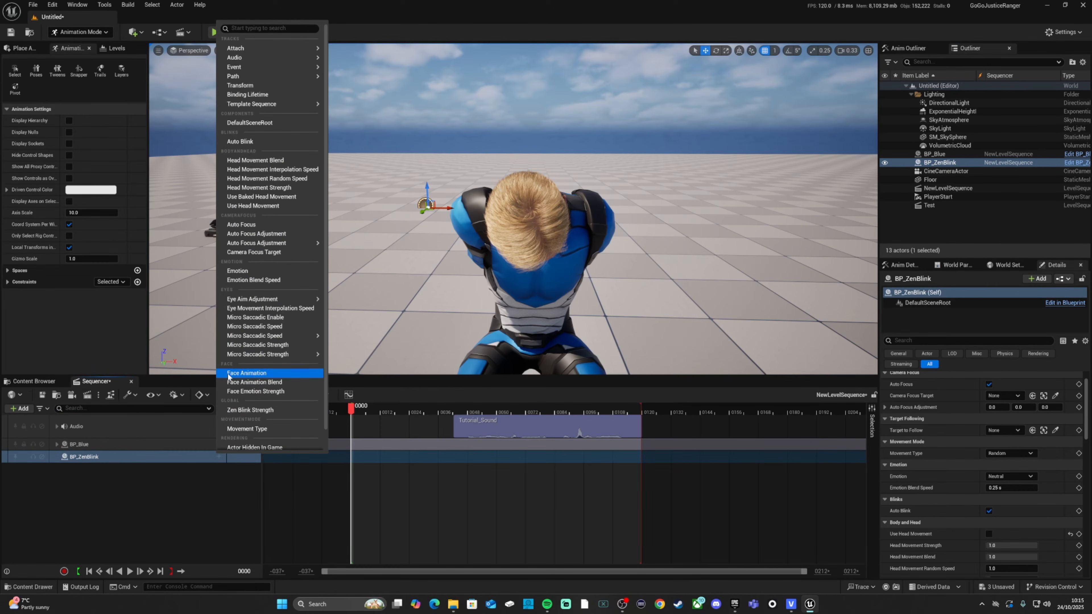
left_click(241, 271)
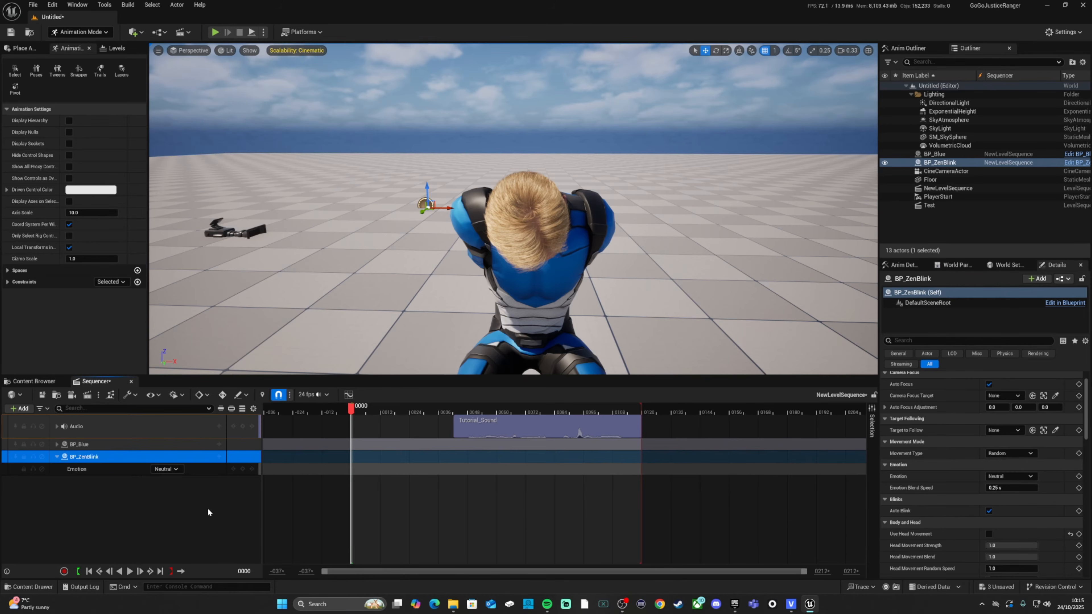
Key BP_ZenBlink's Emotion at frame 0, trying Childish and settling on Nervous.
left_click(166, 468)
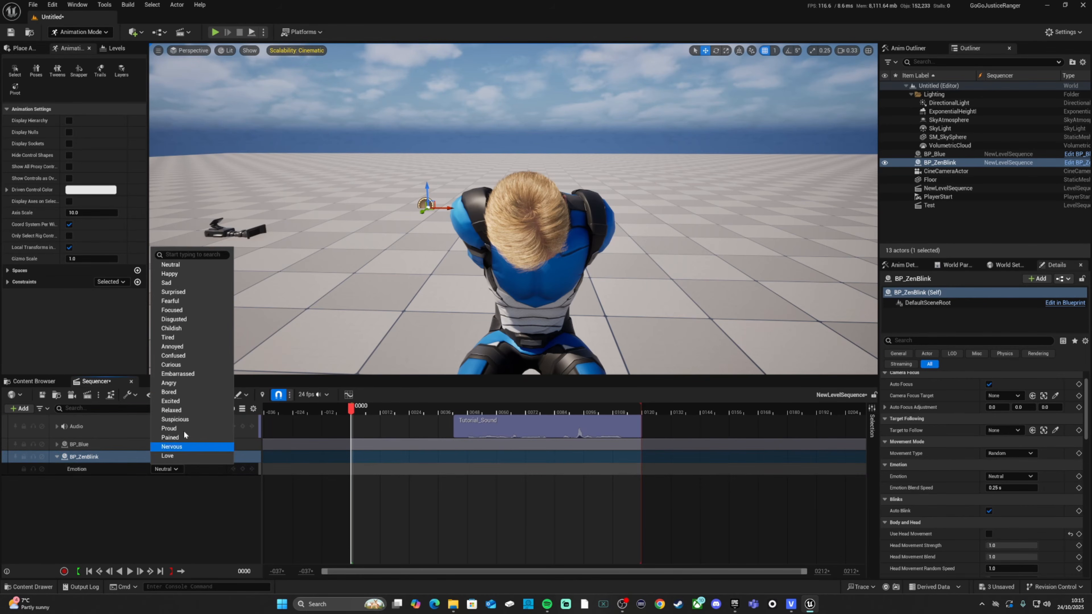
left_click(192, 328)
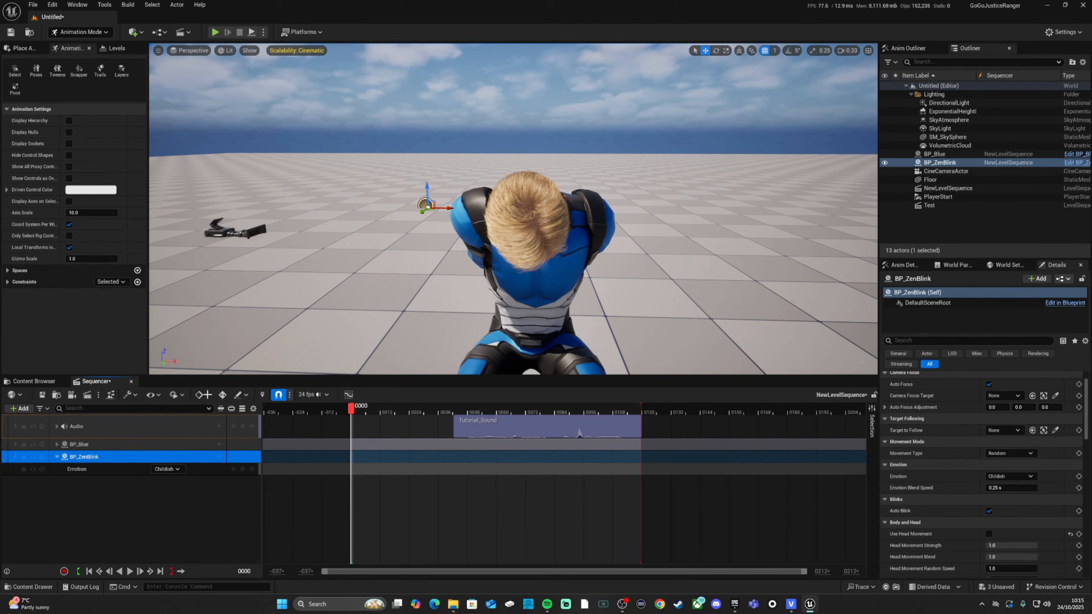
left_click(243, 468)
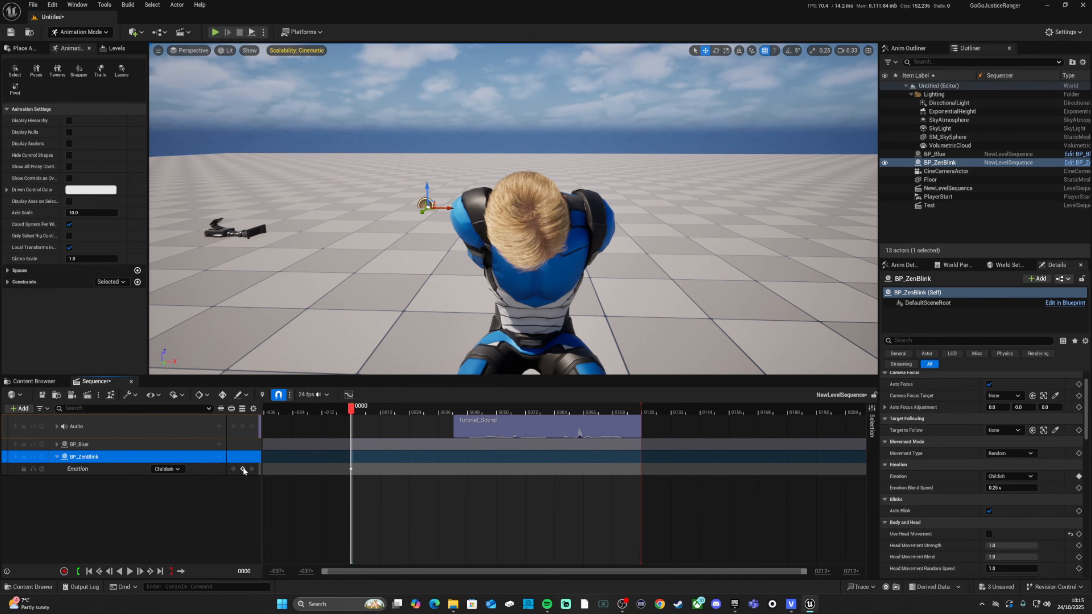
left_click_drag(352, 408, 374, 423)
left_click(354, 469)
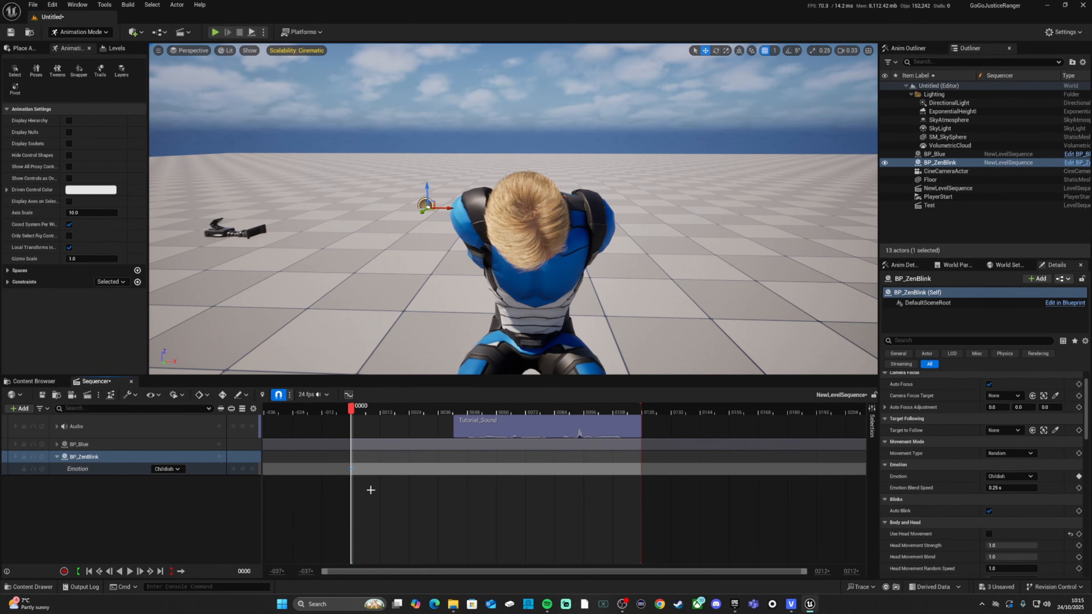
left_click(167, 468)
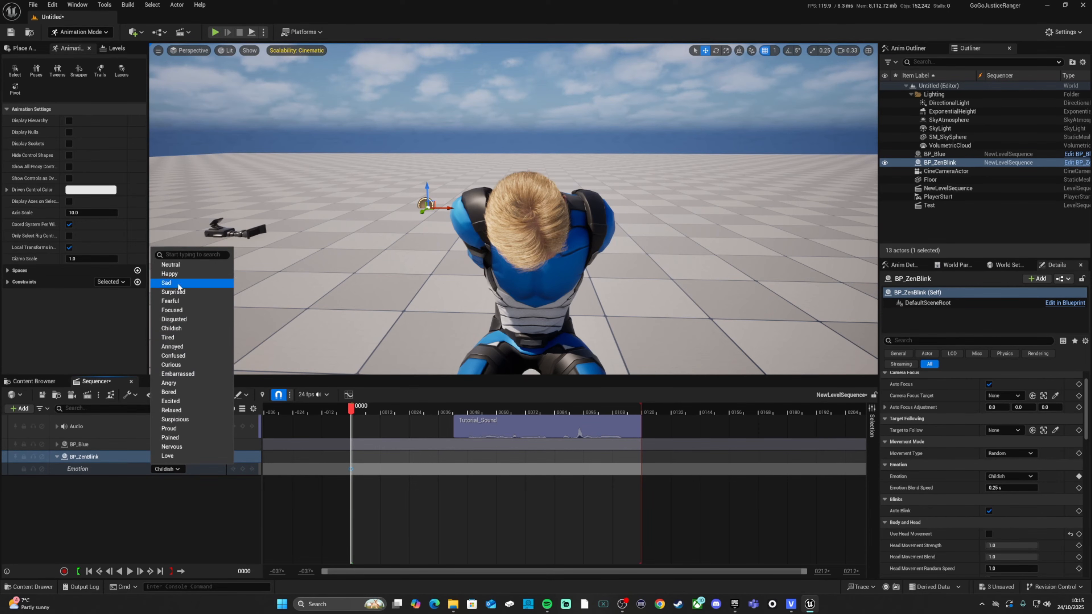
left_click(179, 446)
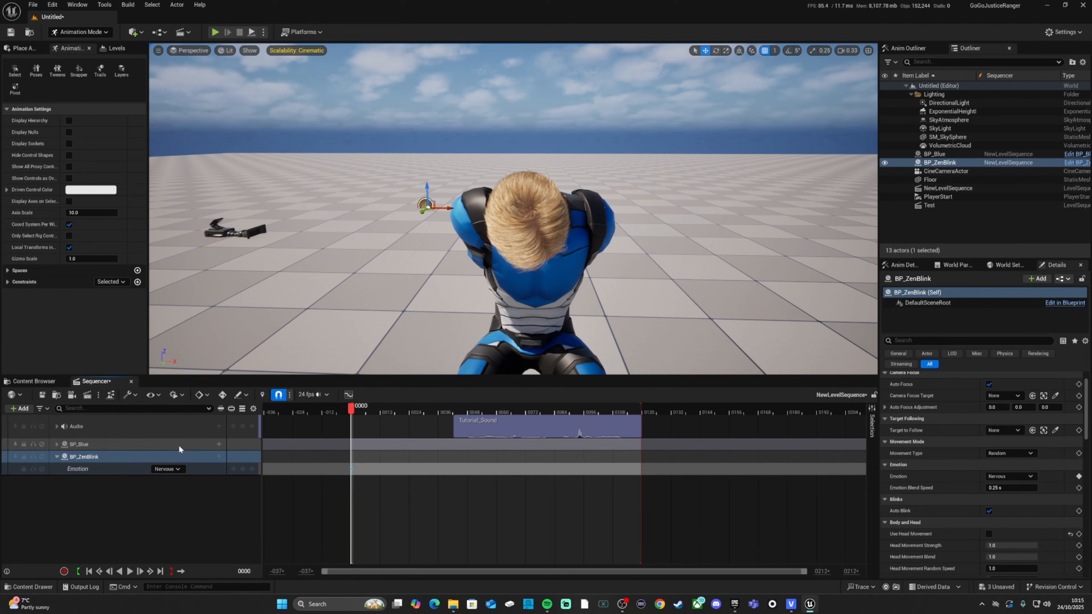
Key BP_ZenBlink's Emotion as Childish at frame 30 and as Nervous at frame 27.
left_click_drag(351, 406, 425, 408)
left_click(166, 469)
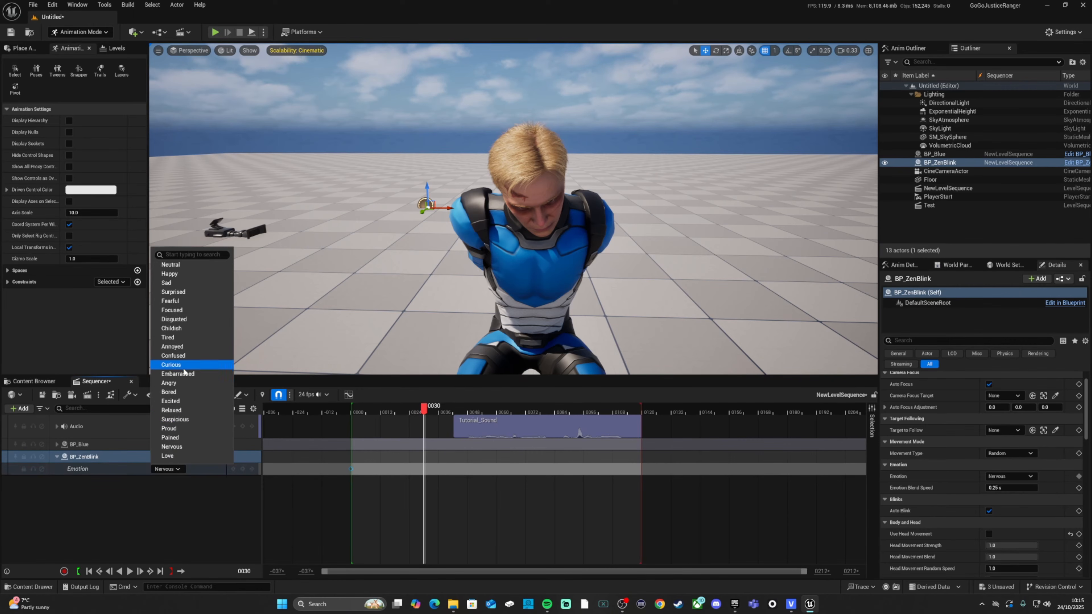
left_click(171, 328)
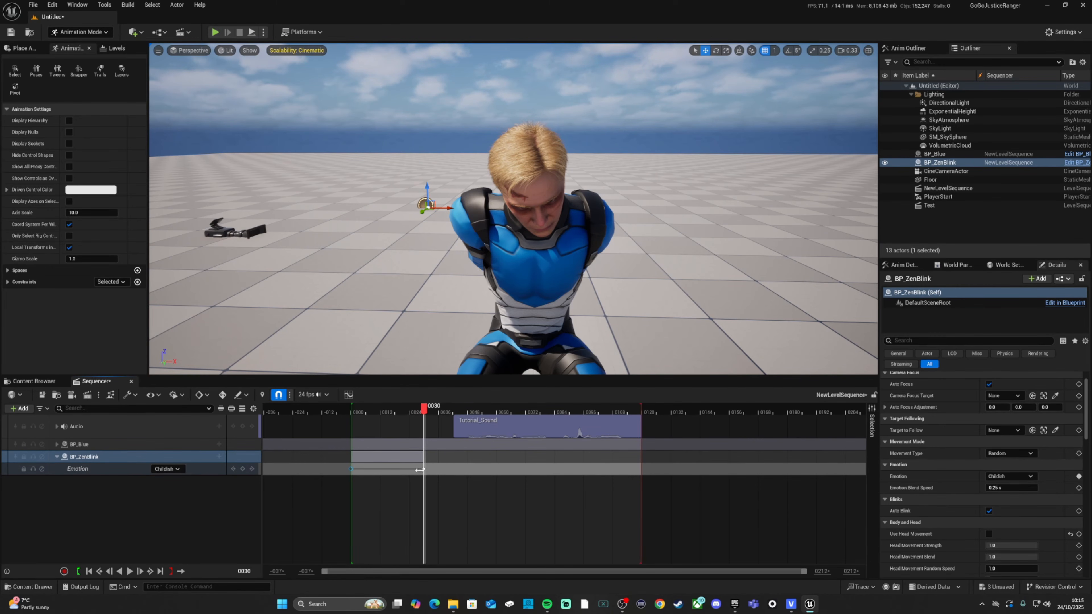
mouse_move(424, 410)
left_mouse_down()
mouse_move(405, 409)
mouse_move(438, 410)
mouse_move(353, 421)
mouse_move(412, 425)
left_mouse_up()
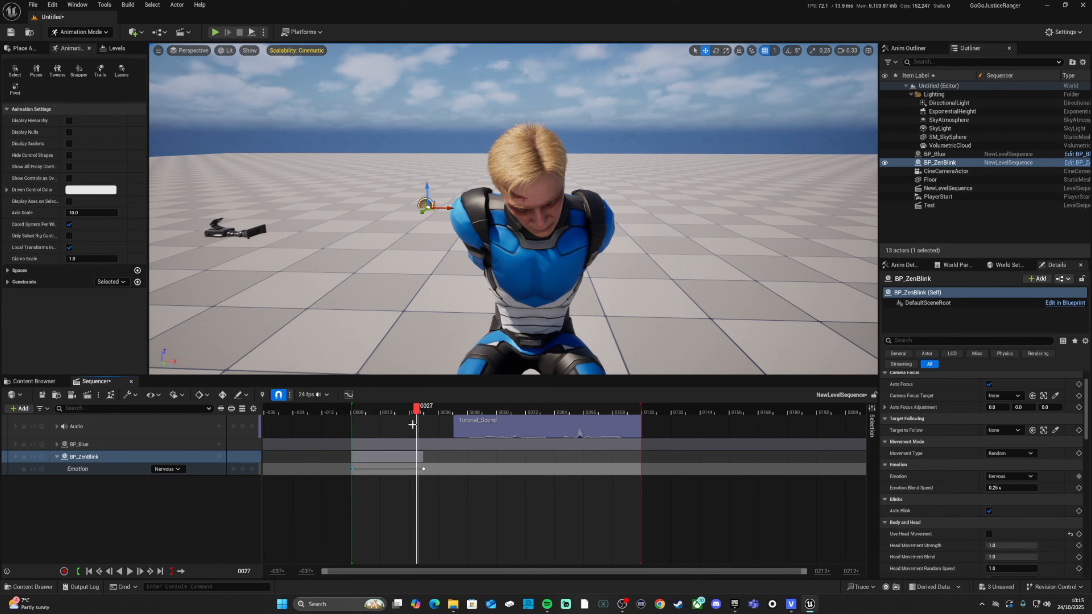
left_click(181, 470)
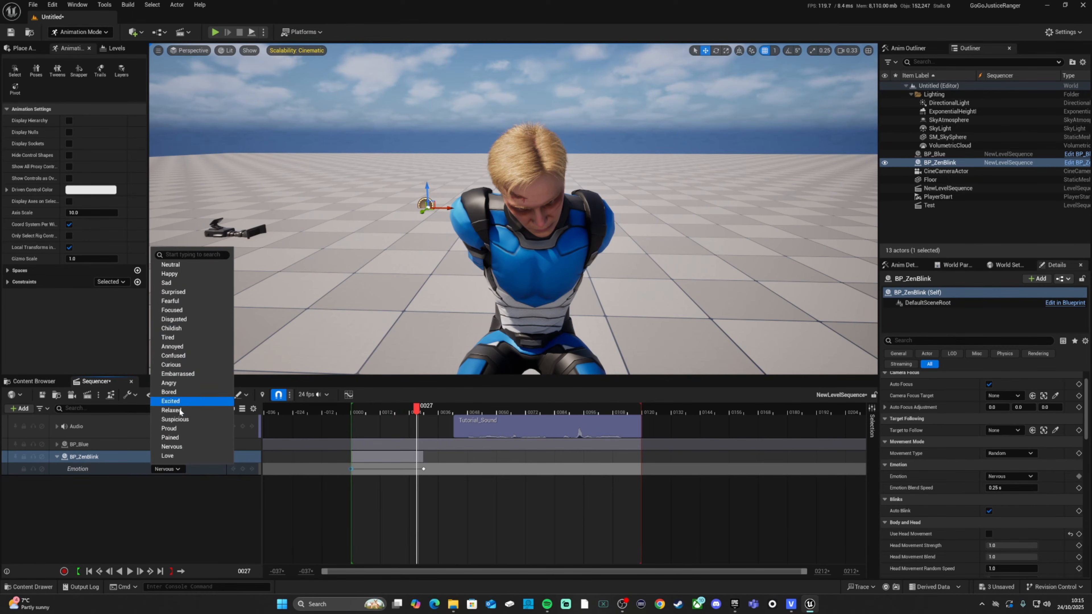
left_click(172, 446)
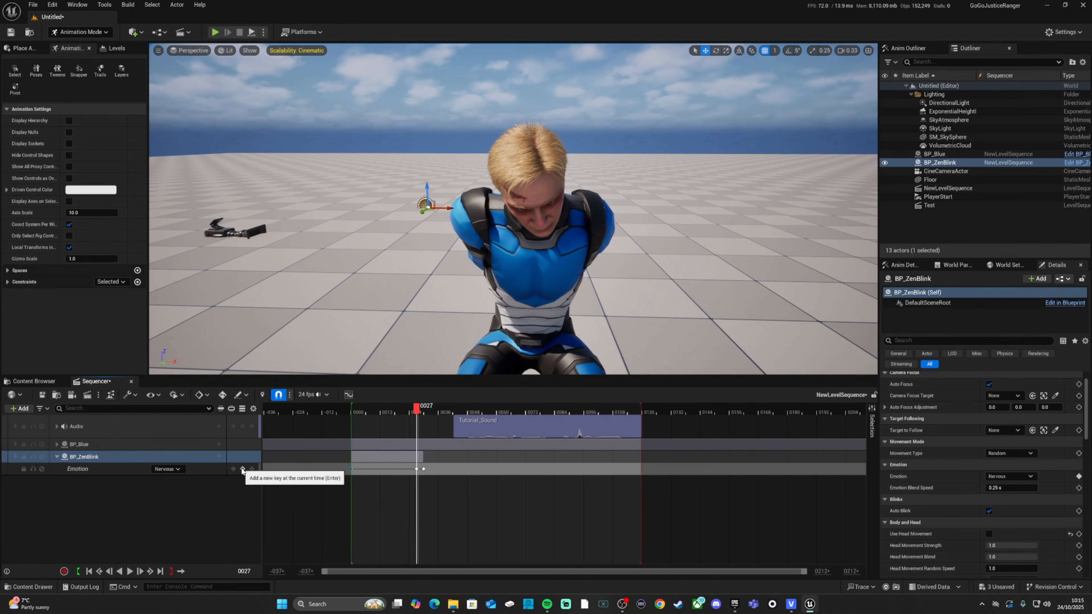
Get close to the character's face and scrub around the emotion keys to preview the expression change.
left_click_drag(416, 406, 428, 406)
scroll(473, 303, "up", 5)
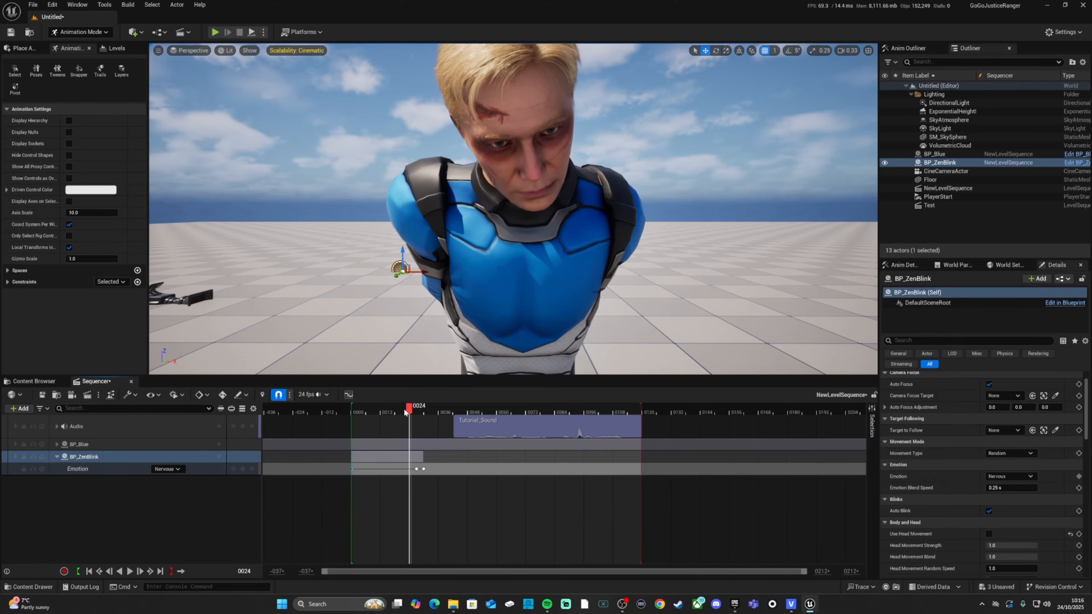
mouse_move(410, 411)
left_mouse_down()
mouse_move(398, 413)
mouse_move(417, 415)
left_mouse_up()
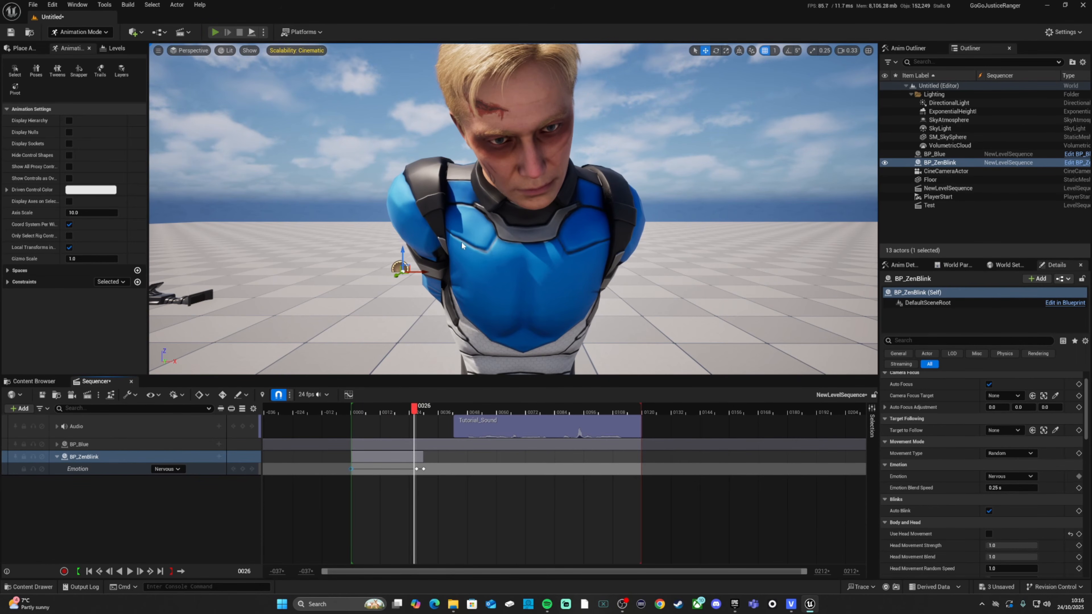
Play the level, magnify the character's face to check the ZenBlink effect, and stop playing.
key("alt+p")
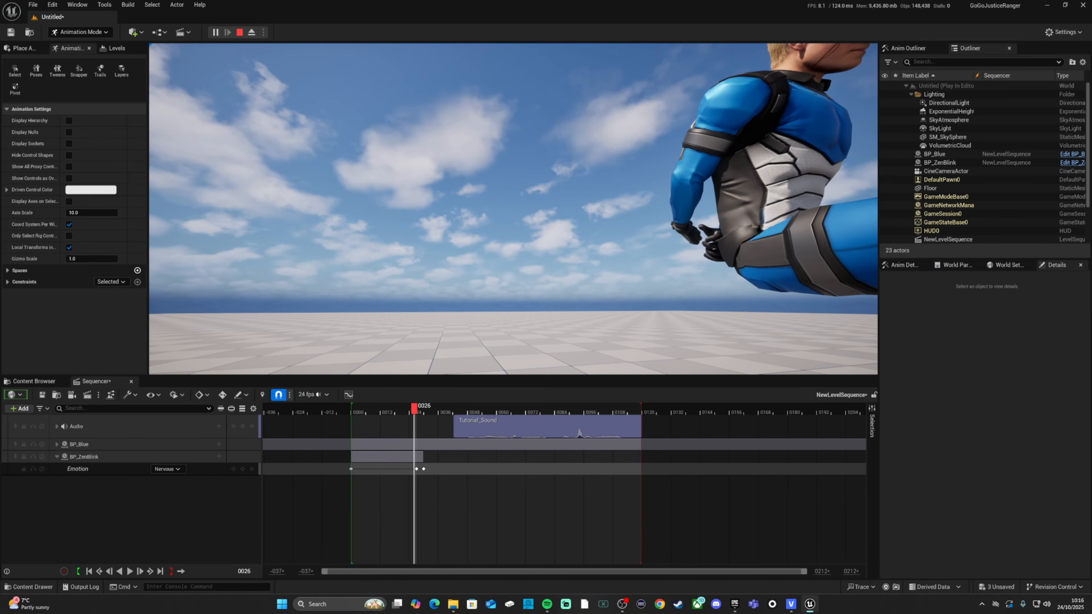
key("s")
key("d")
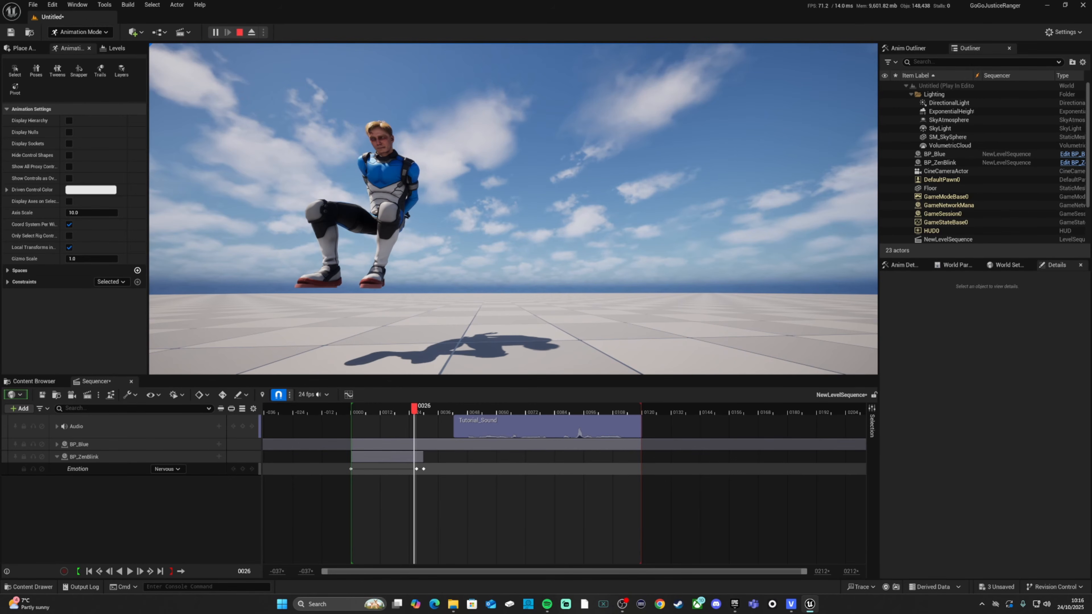
key("super")
left_click(349, 23)
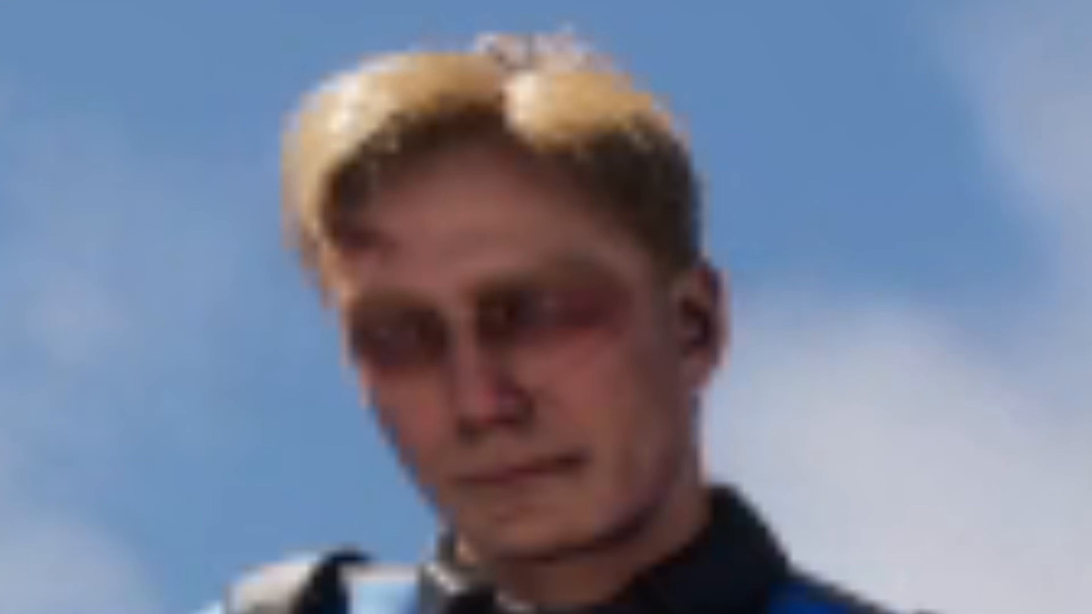
key("super")
left_click(240, 32)
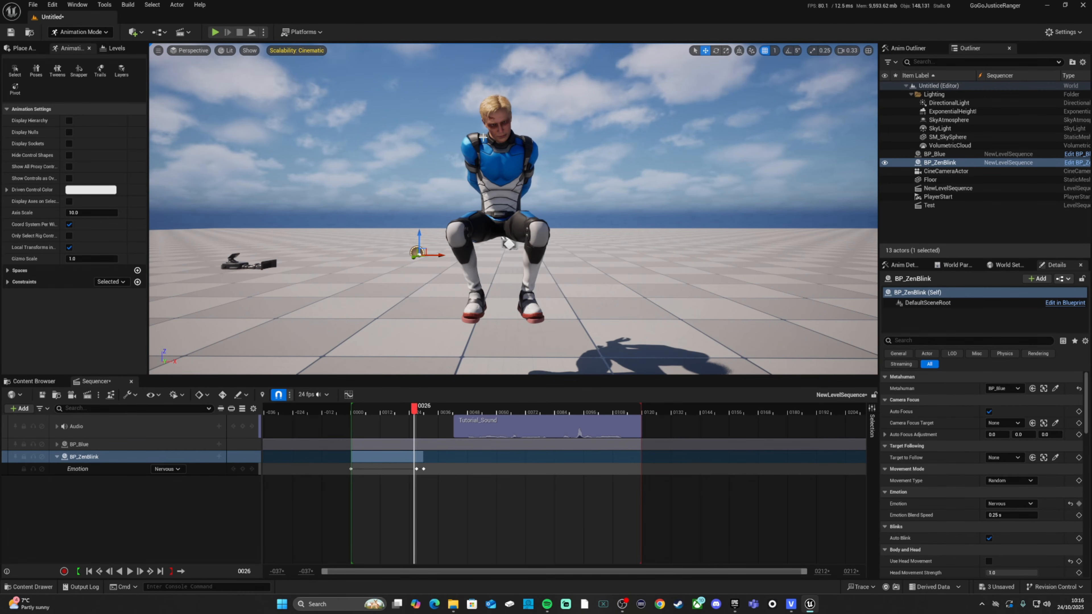
Add CineCameraActor to the level sequence and collapse the BP_ZenBlink track.
left_click(246, 265)
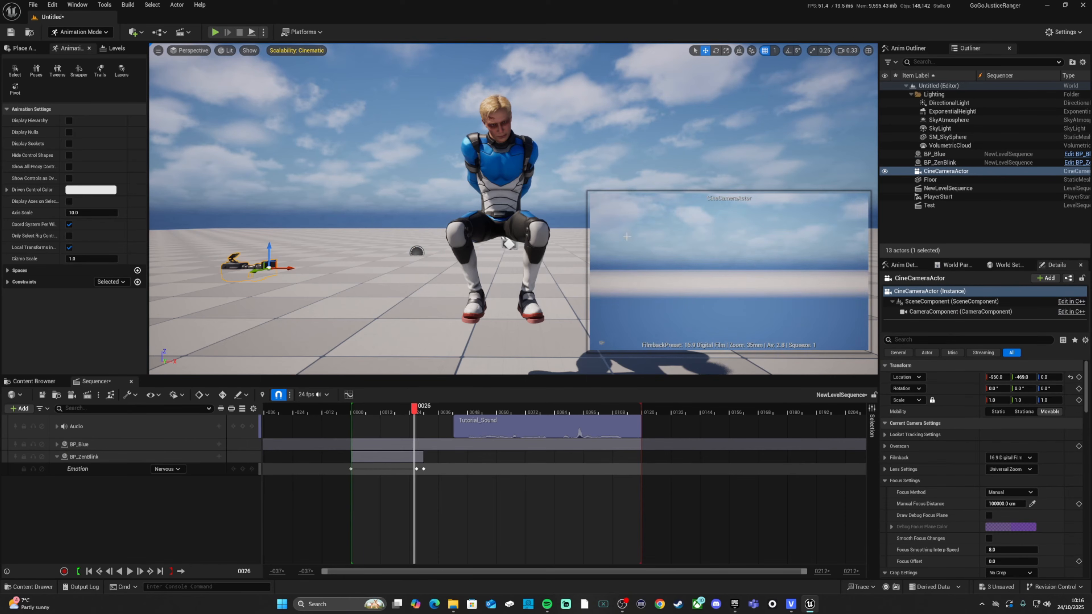
left_click_drag(944, 170, 289, 477)
left_click(57, 492)
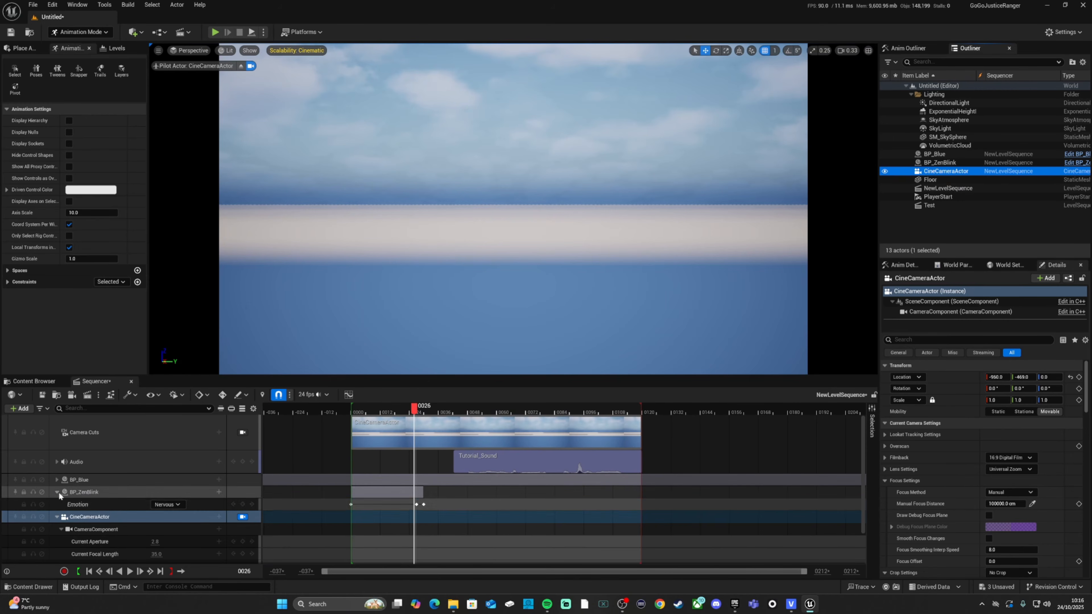
left_click(61, 506)
Frame the whole crouching character from the front in the camera view and key the camera's Transform at frame 0.
right_click_drag(387, 267, 318, 275)
key("e")
key("d")
key("s")
scroll(201, 548, "down", 2)
left_click(242, 558)
Enable Draw Debug Focus Plane, set the Manual Focus Distance to about 697 cm, and key it at frame 0.
left_click(989, 515)
left_click_drag(1006, 504, 984, 503)
left_click(242, 545)
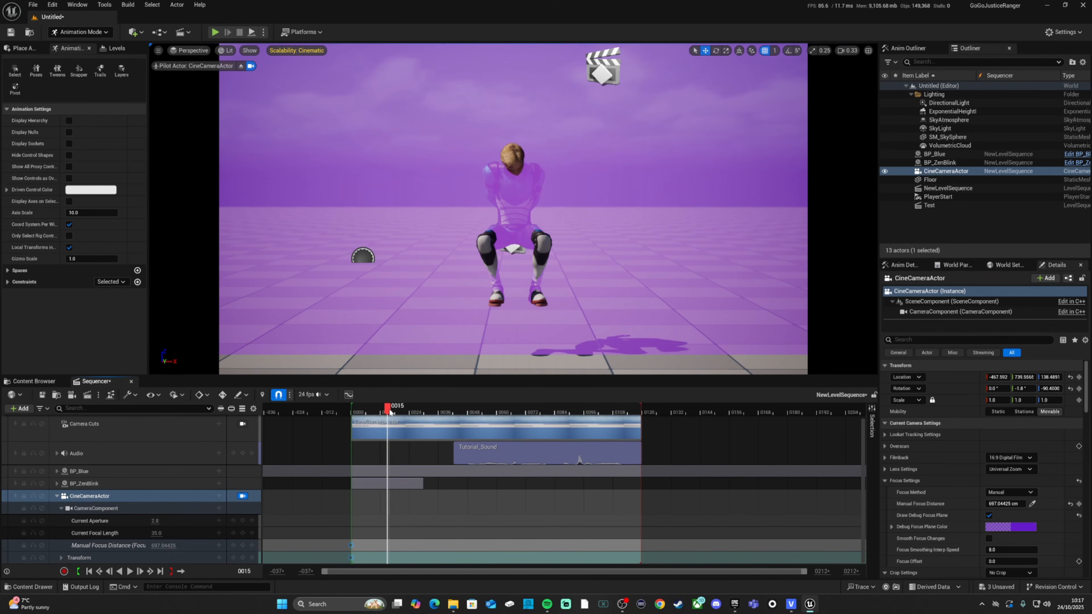
Expand the BP_ZenBlink track and align a second set of camera Transform and focus keys with the Nervous key at frame 27.
left_click(57, 483)
left_click_drag(404, 409, 415, 409)
scroll(395, 541, "down", 1)
left_click_drag(395, 540, 411, 562)
left_click_drag(404, 558, 416, 558)
Move the camera in close to the face at frame 30, keying its Transform and a Manual Focus Distance of about 156 cm.
left_click_drag(415, 409, 424, 409)
key("w")
right_click_drag(430, 309, 430, 295)
key("w")
left_click(243, 558)
left_click_drag(1006, 503, 997, 503)
left_click(242, 545)
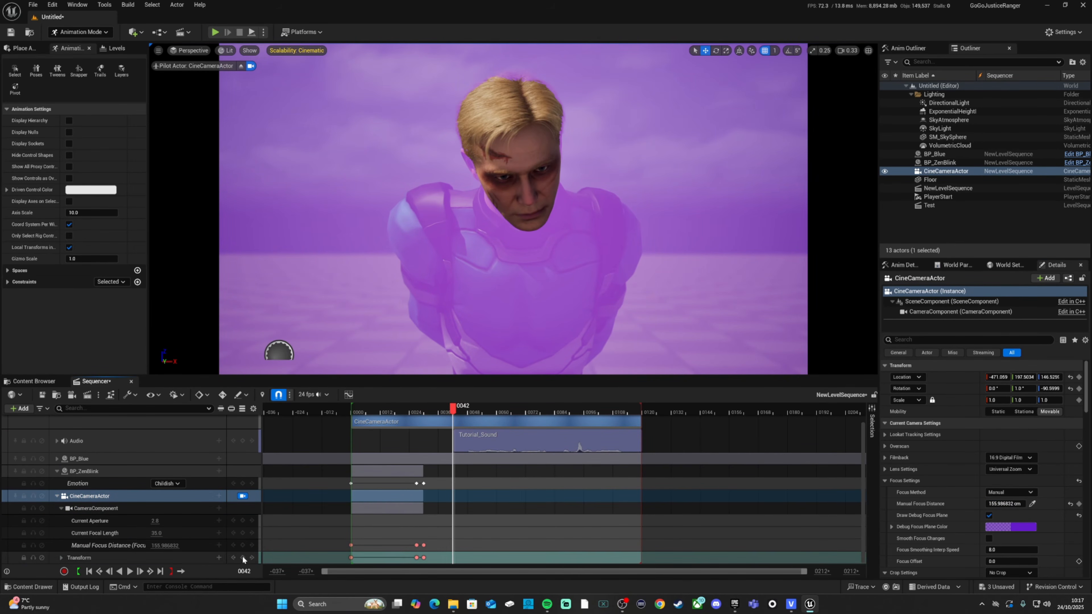
Key the camera's Transform and Manual Focus Distance at frame 42, where the Tutorial_Sound clip starts.
left_click_drag(423, 405, 453, 406)
left_click(253, 558)
left_click(33, 441)
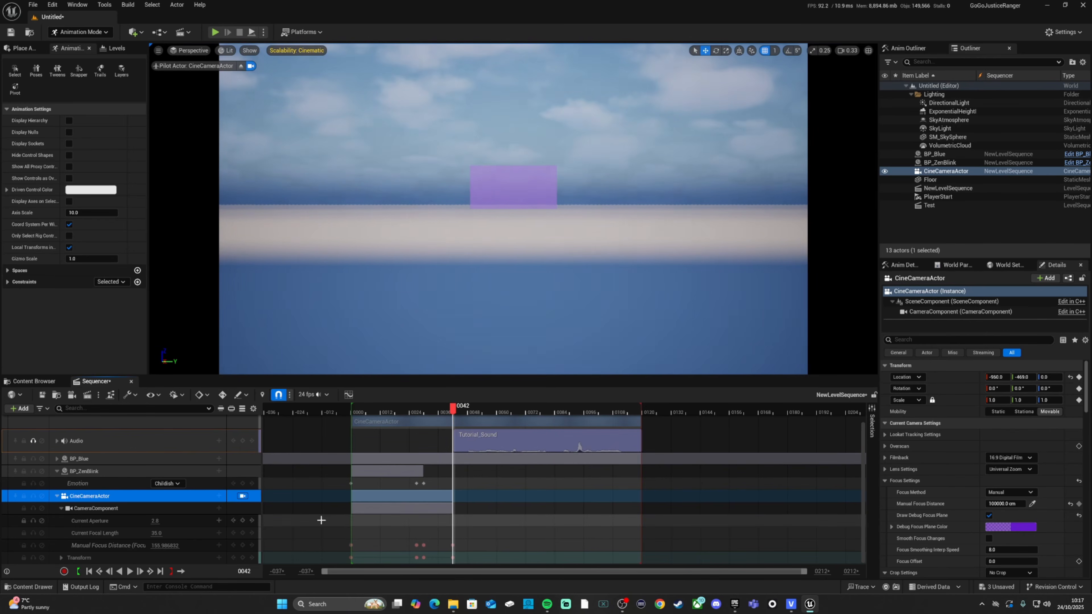
left_click(33, 496)
left_click(32, 441)
left_click(323, 452)
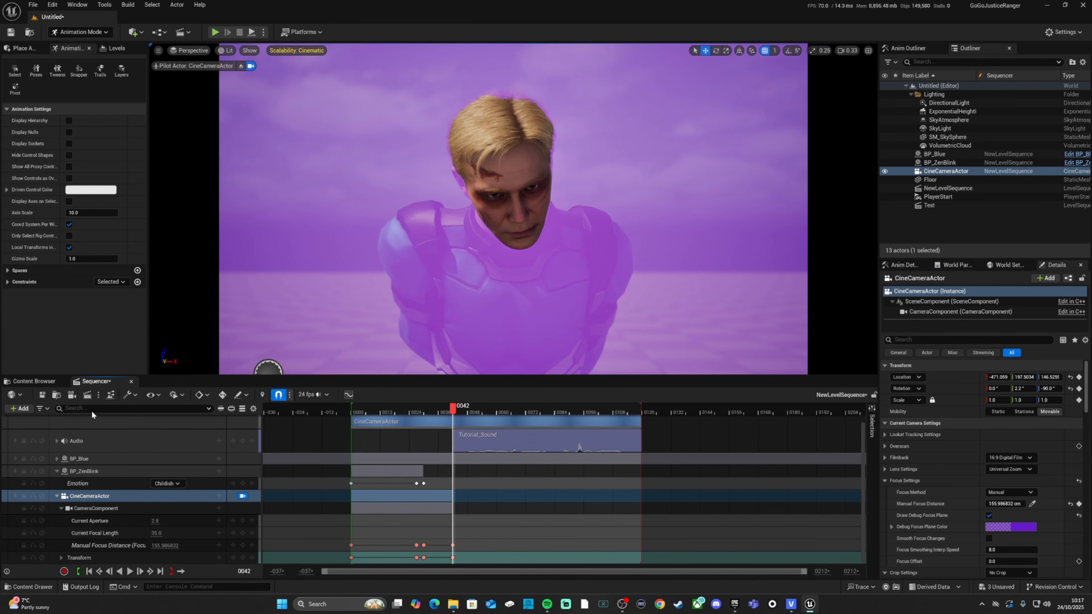
Save the level sequence and return the playhead to frame 0.
left_click(41, 396)
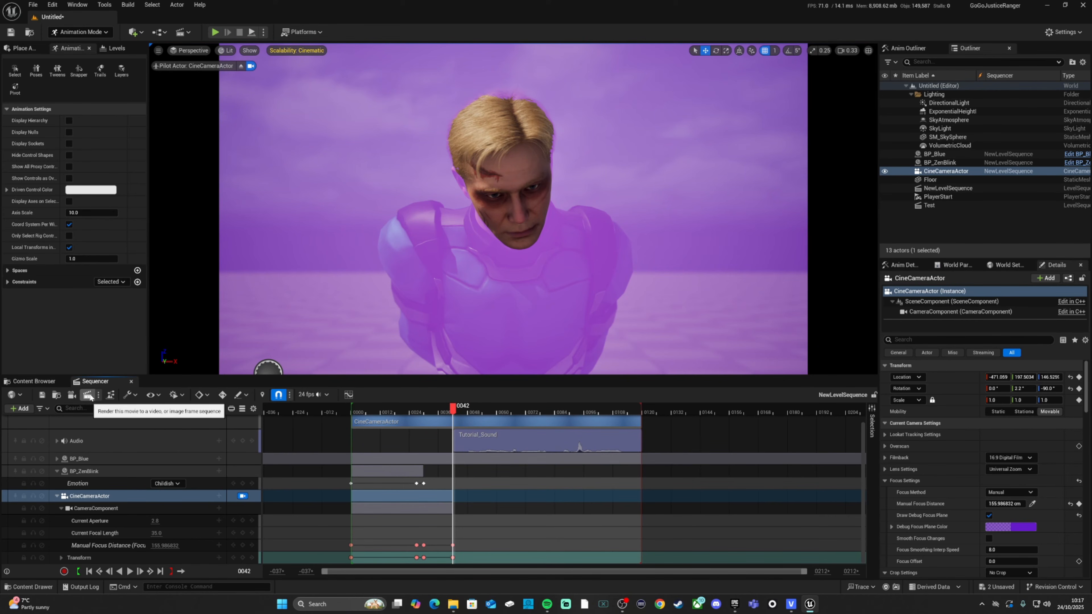
left_click(91, 574)
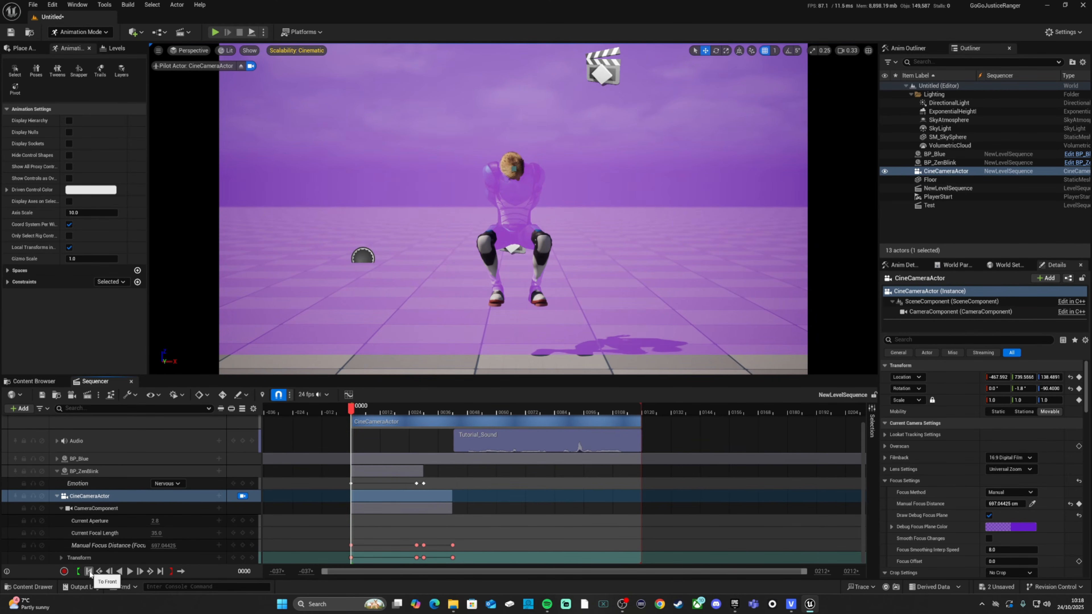